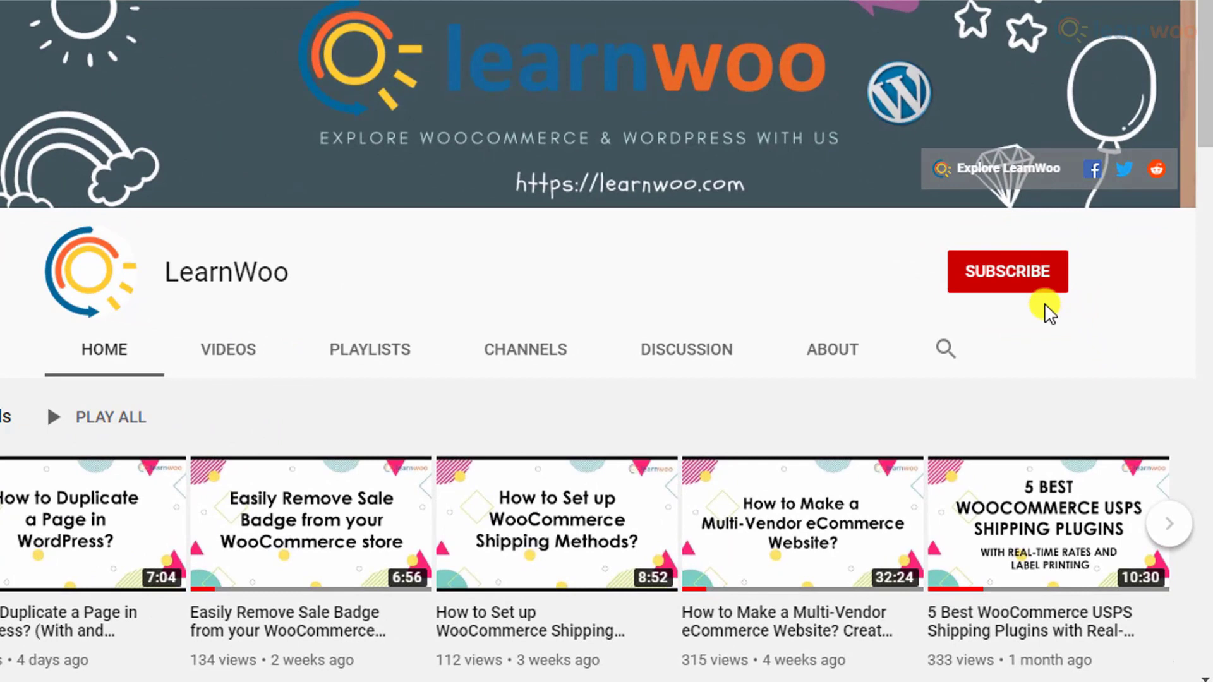
Subscribe to LearnWoo and set its bell notifications to All.
left_click(1013, 275)
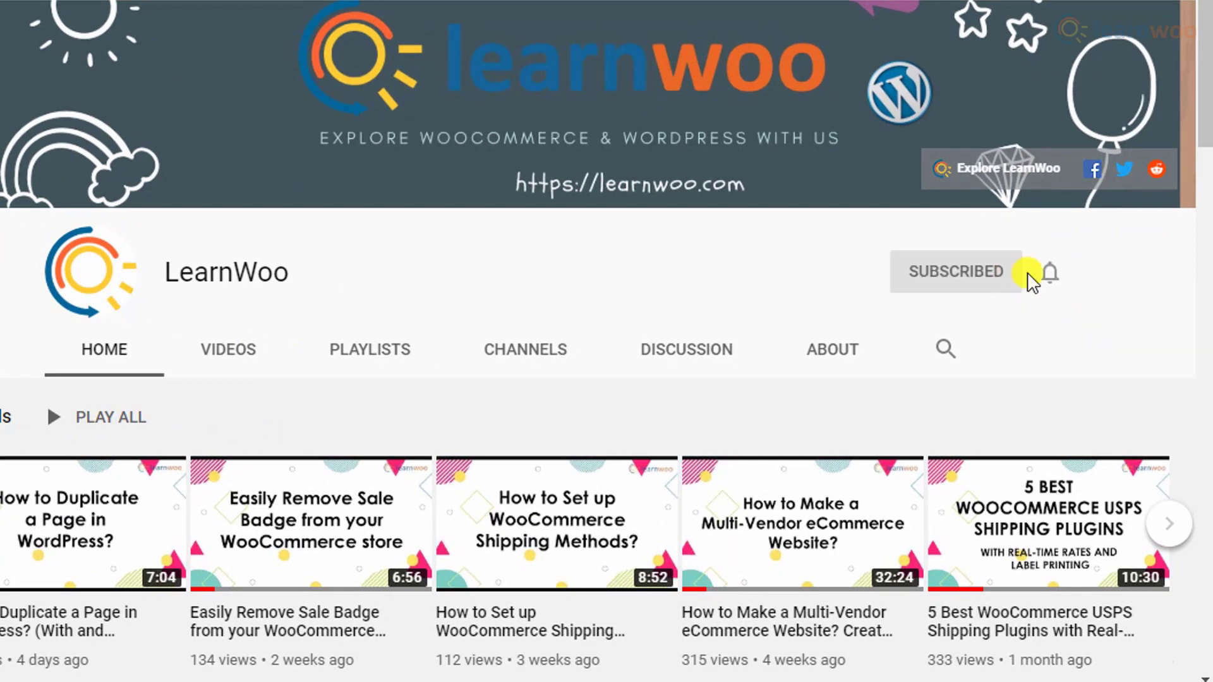
left_click(1050, 275)
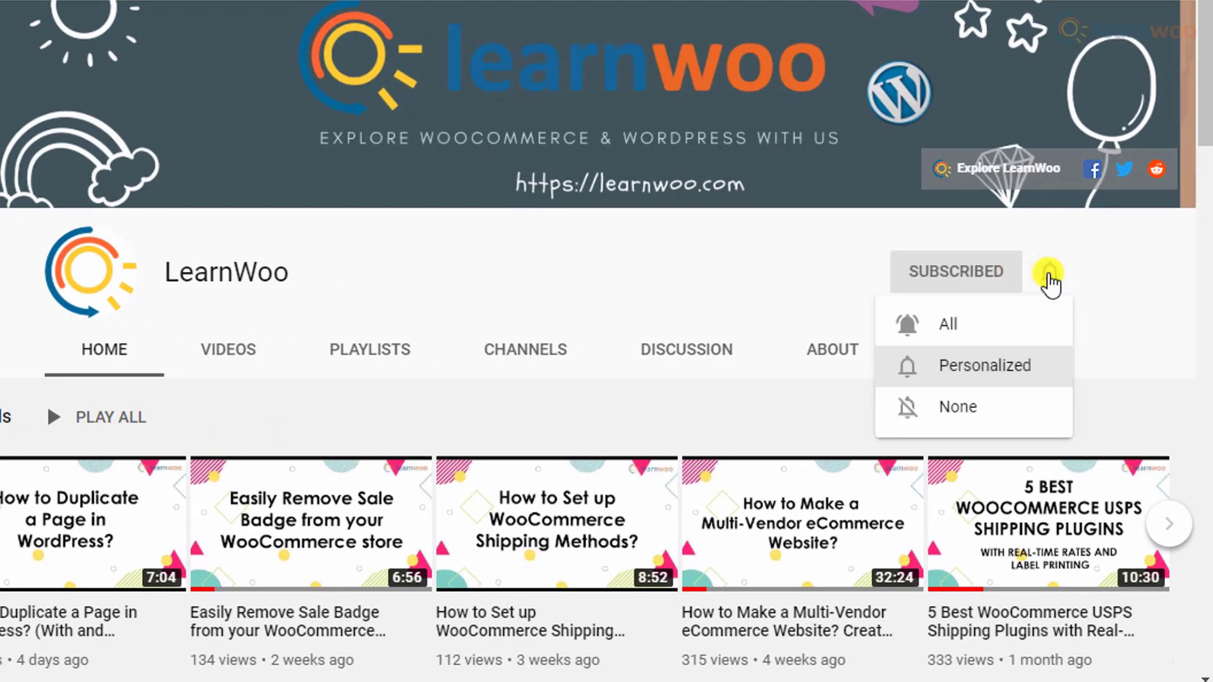
left_click(1037, 325)
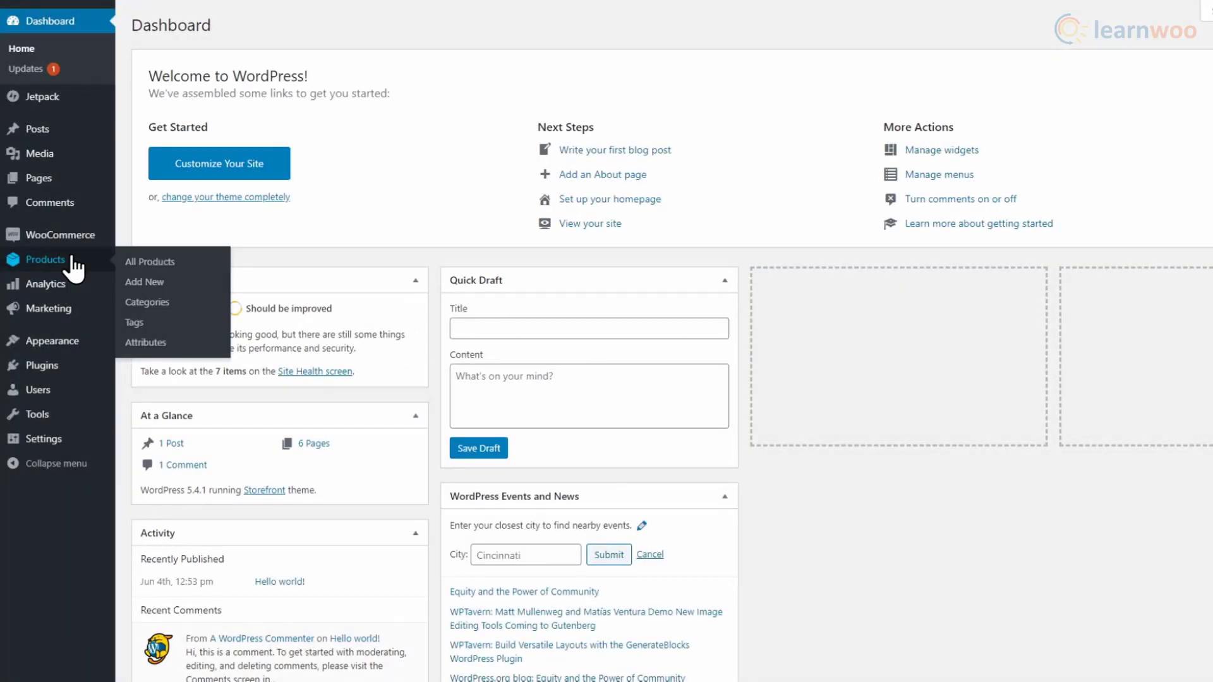
Export every product from the All Products list to a CSV file.
left_click(149, 262)
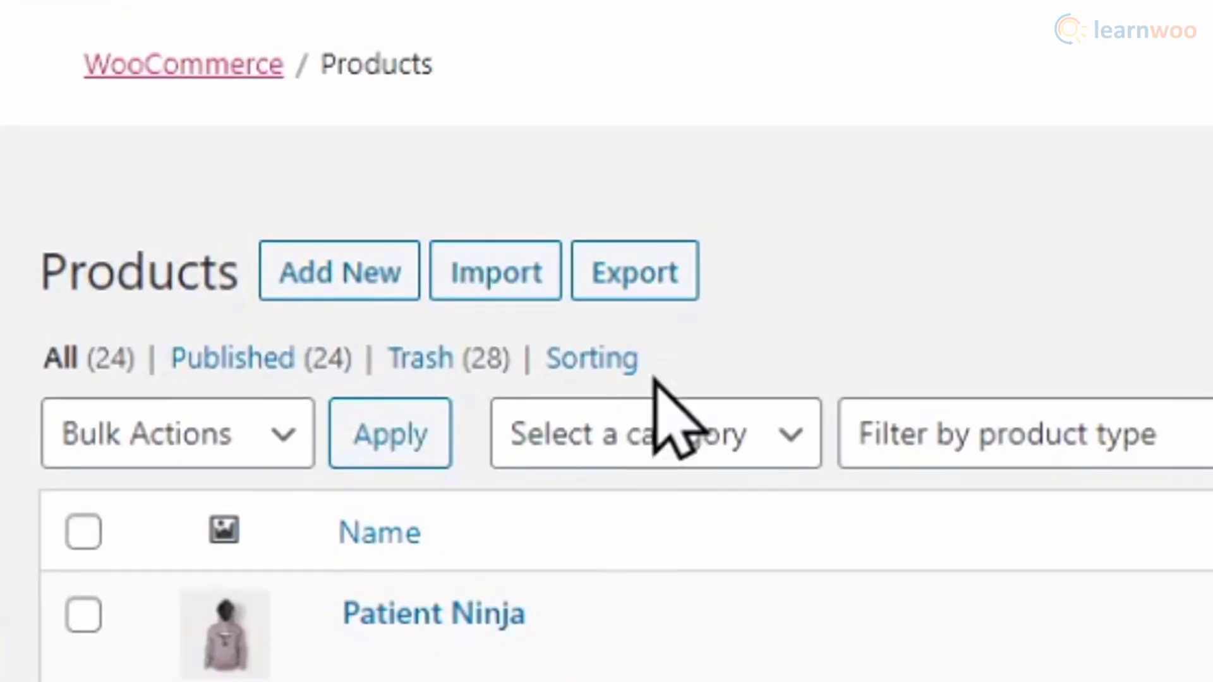
left_click(635, 273)
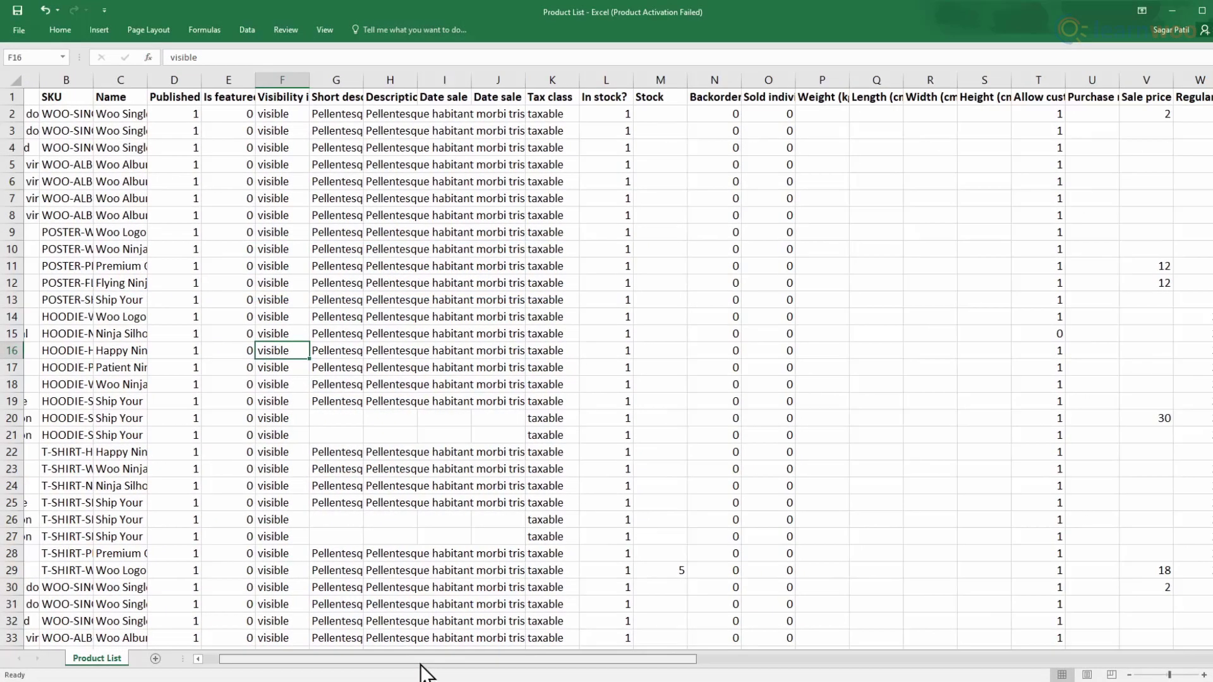
left_click_drag(425, 659, 729, 661)
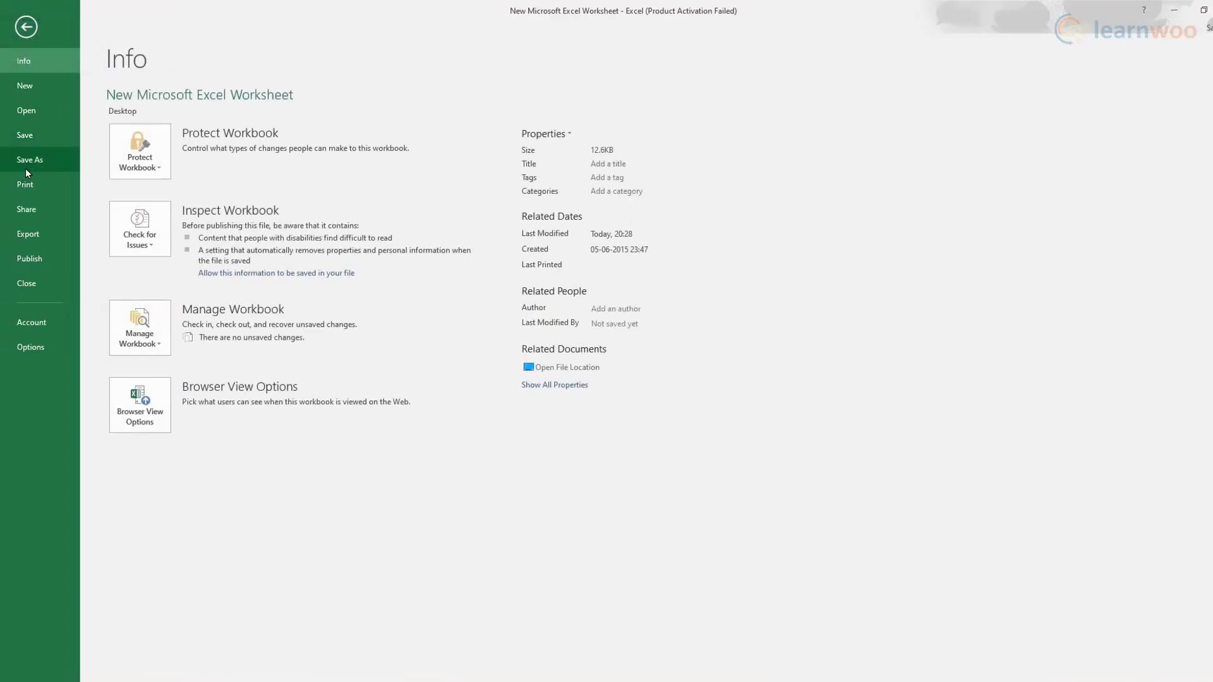
Save the worksheet to the Desktop as CSV (Comma delimited).
left_click(26, 161)
double_click(360, 178)
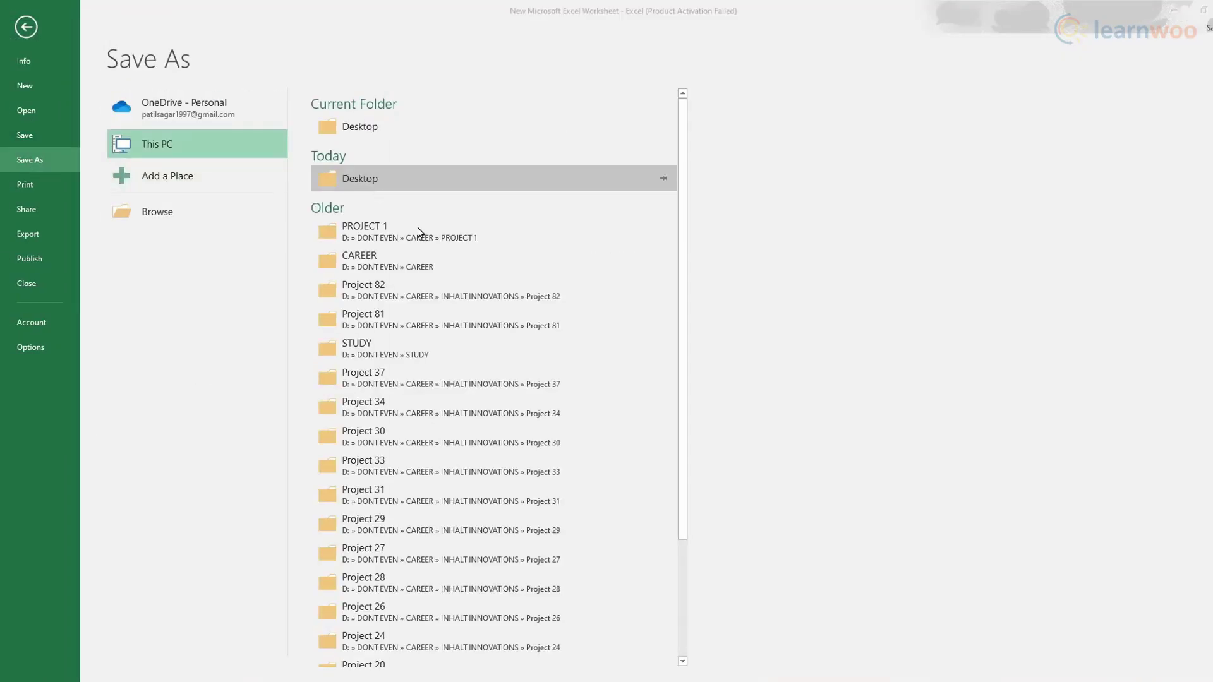
left_click(626, 422)
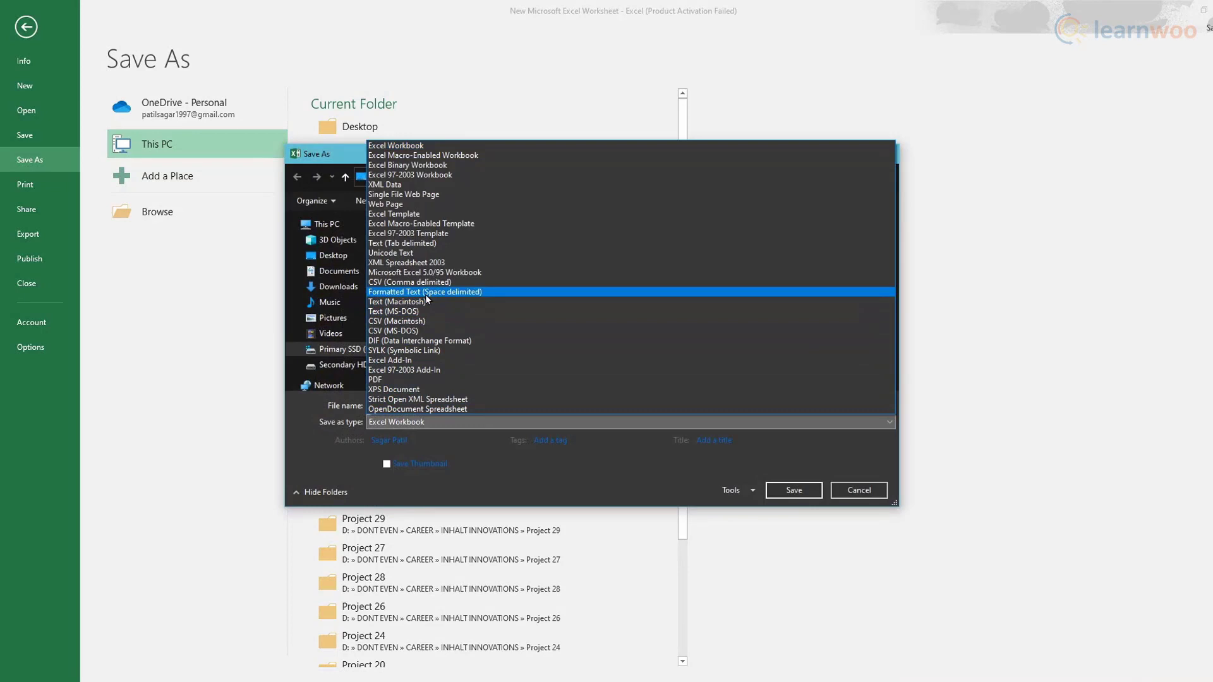
left_click(409, 282)
Review the text encoding choices, including UTF-8, in the file's Web Options.
left_click(751, 473)
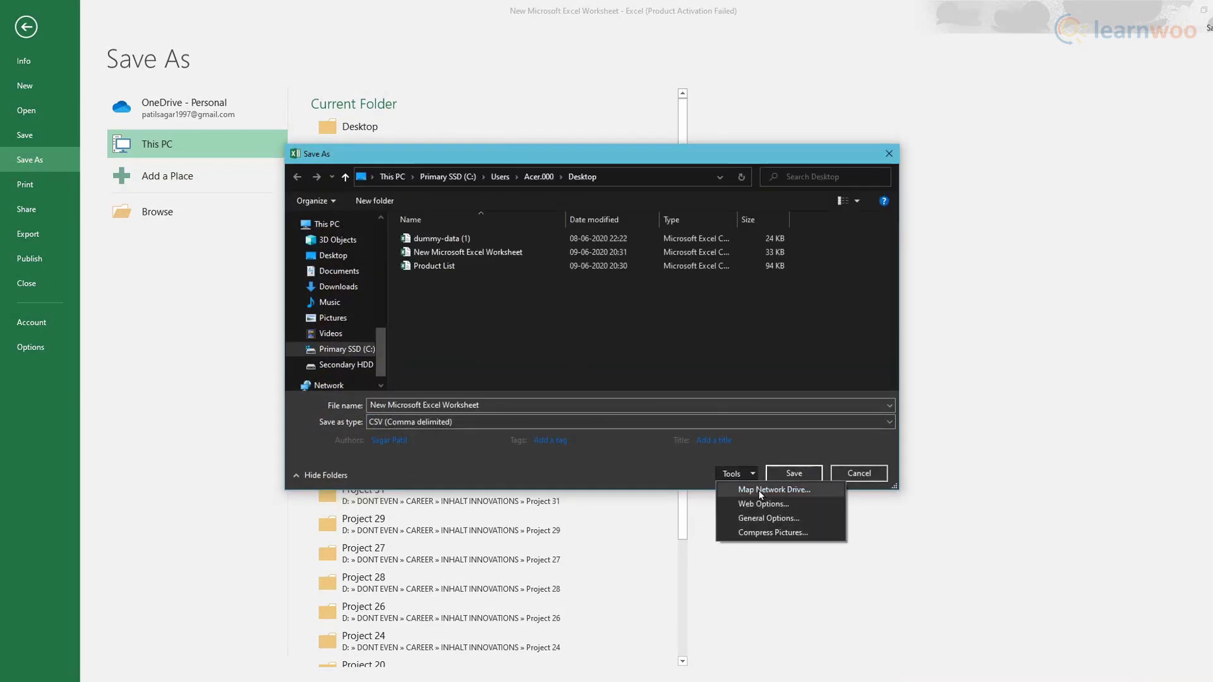
left_click(773, 491)
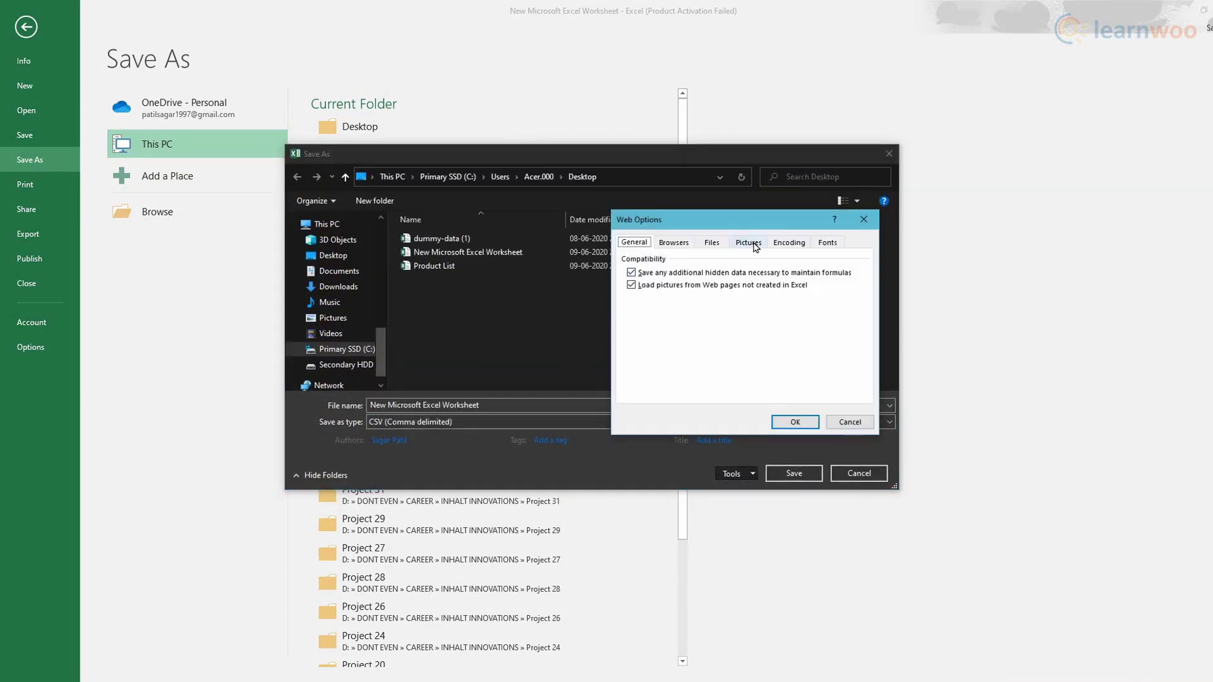
left_click(790, 243)
left_click(861, 316)
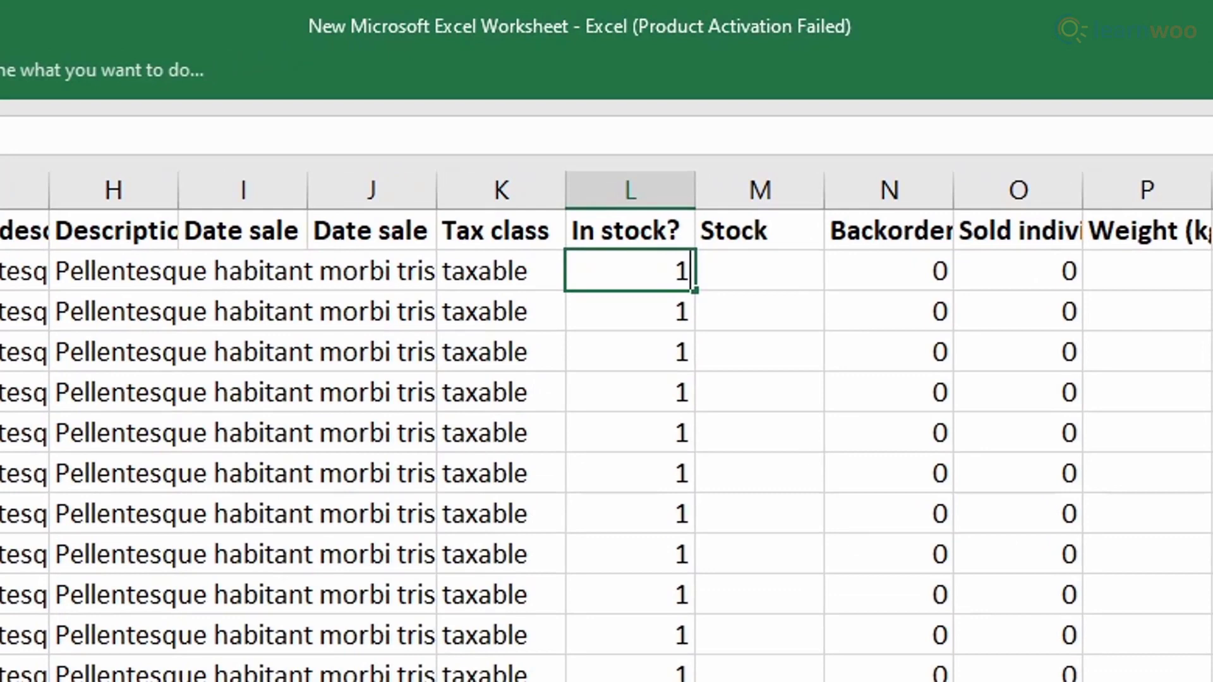
Enter 0 as the first product's In stock? value in cell L2.
key("BackSpace")
type("0")
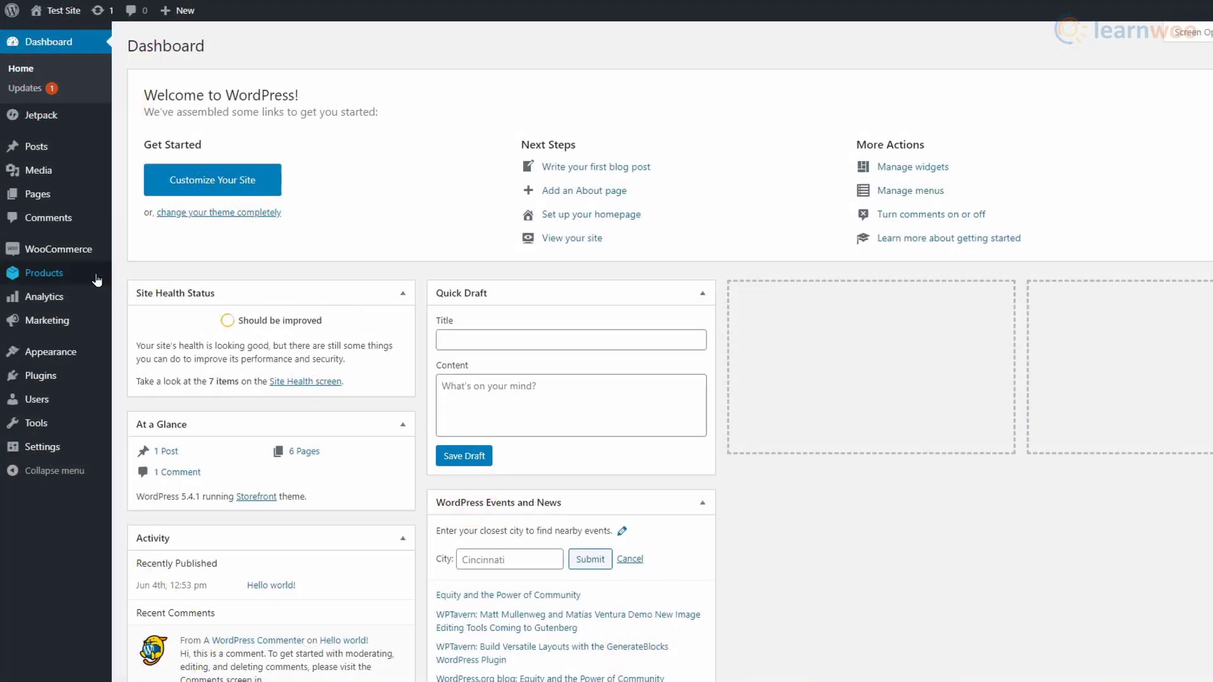
Open the WooCommerce product importer and attach Product List.csv for upload.
left_click(60, 279)
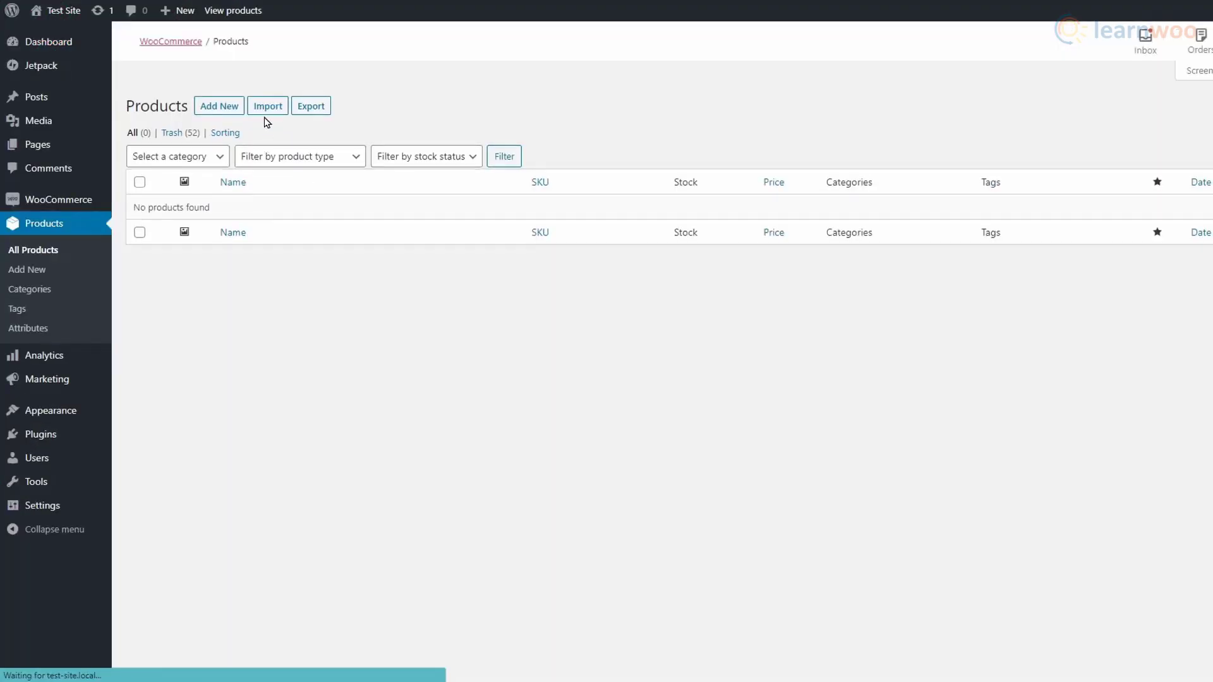
left_click(267, 106)
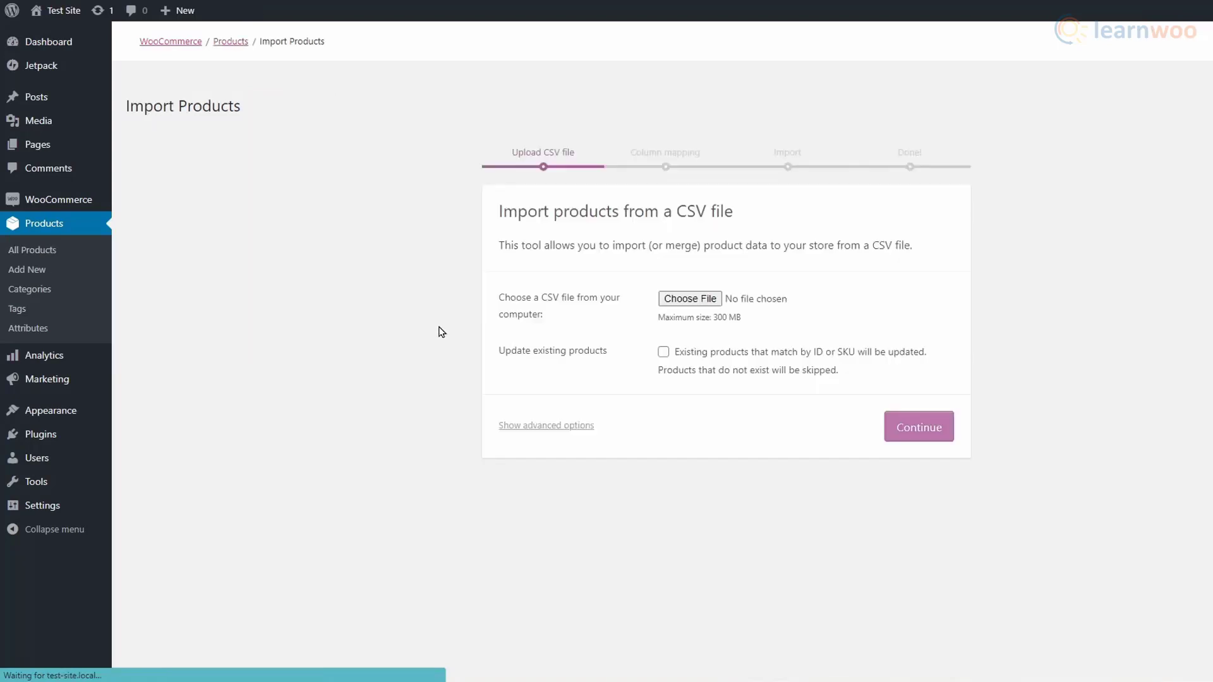
left_click(679, 302)
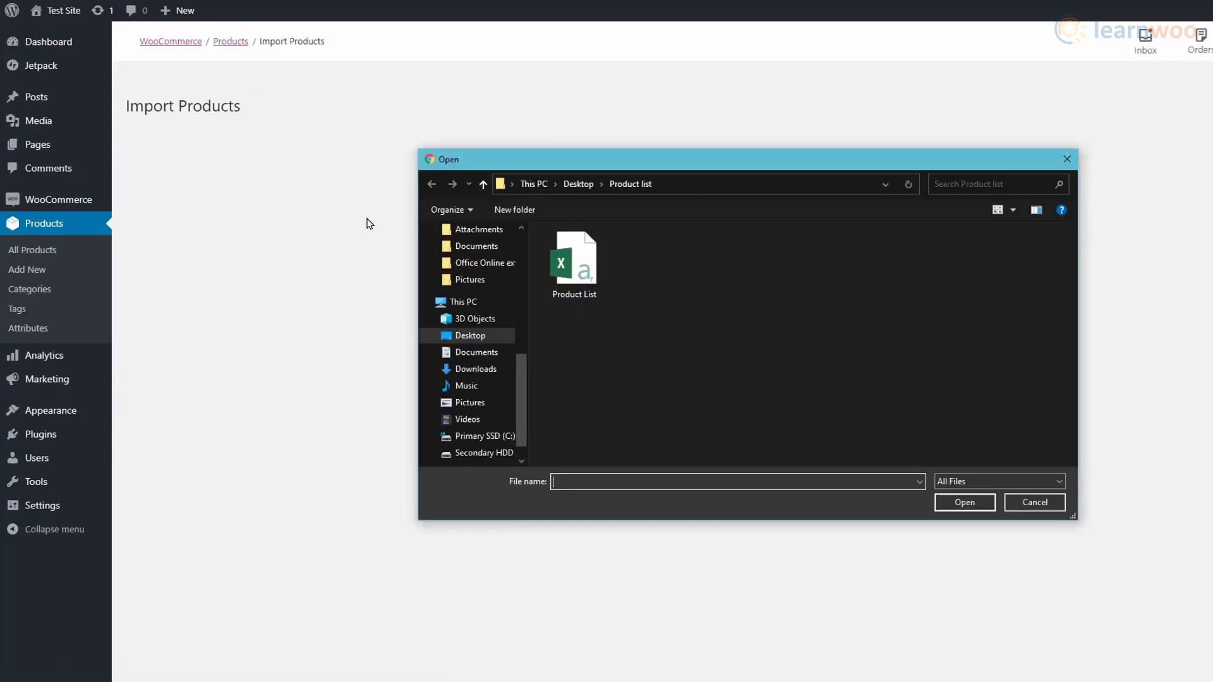
left_click(576, 261)
double_click(589, 247)
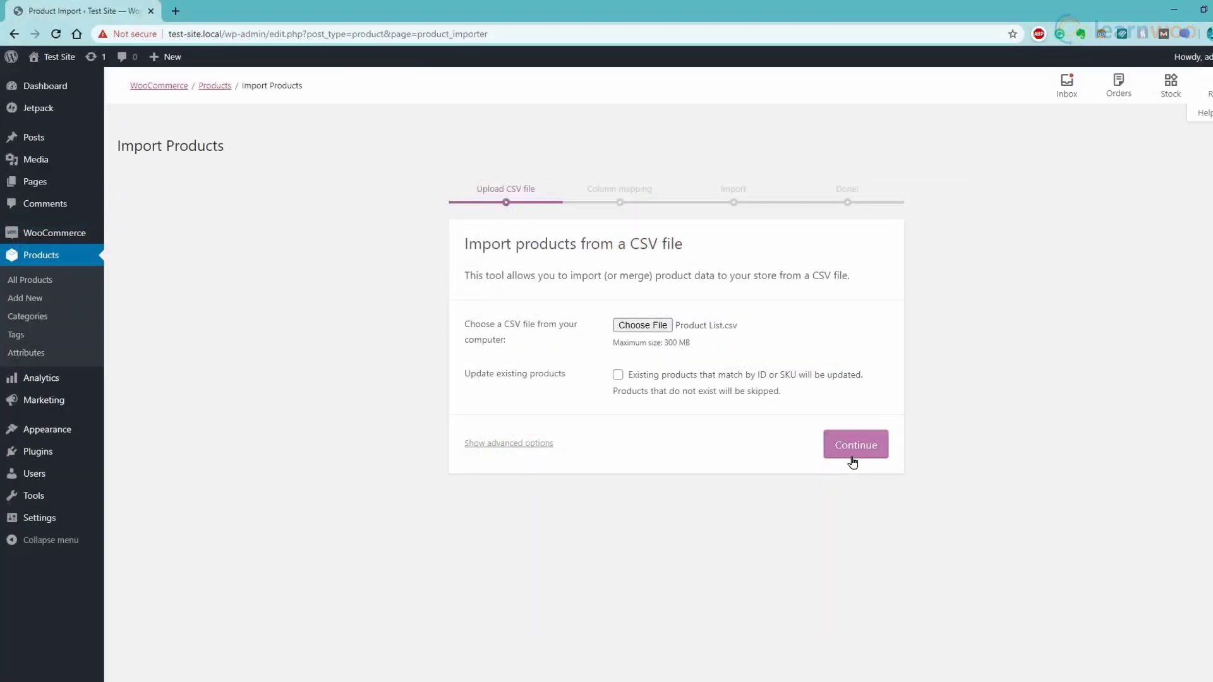
Upload the CSV and keep the suggested Download 1 name and Cross-sells mappings.
left_click(853, 456)
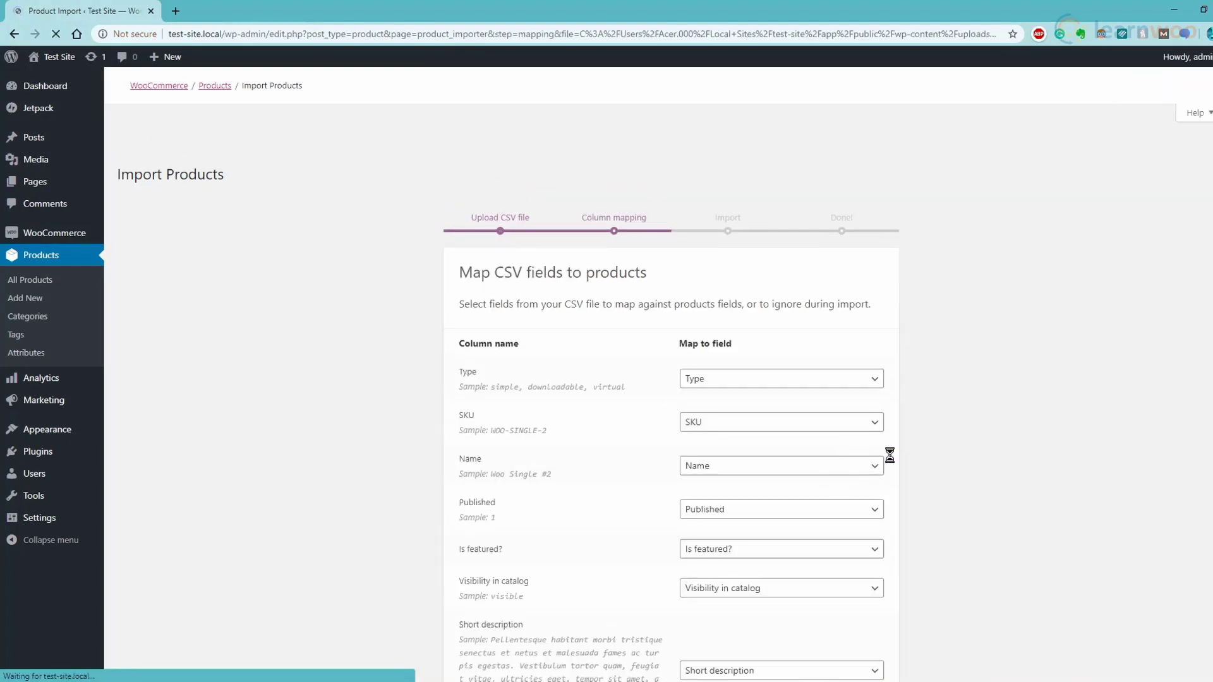
scroll(965, 467, "down", 2)
scroll(964, 467, "down", 2)
scroll(964, 467, "down", 2)
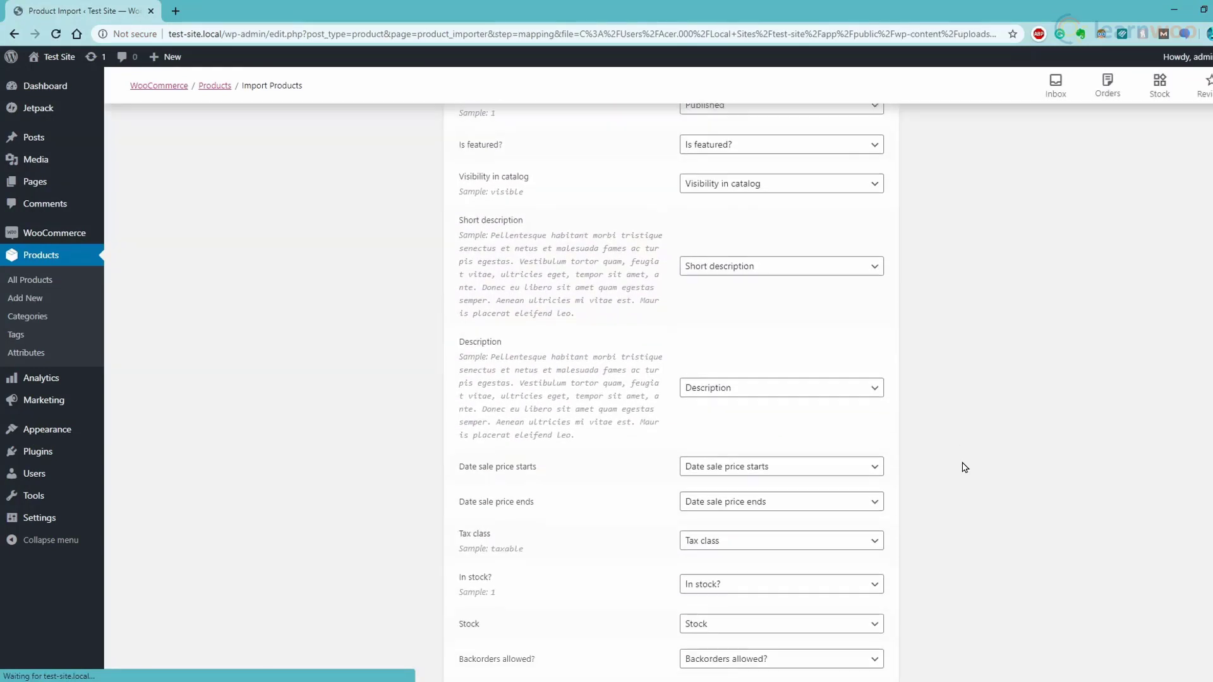
scroll(964, 468, "down", 2)
scroll(964, 467, "down", 2)
scroll(964, 466, "down", 2)
scroll(964, 468, "down", 2)
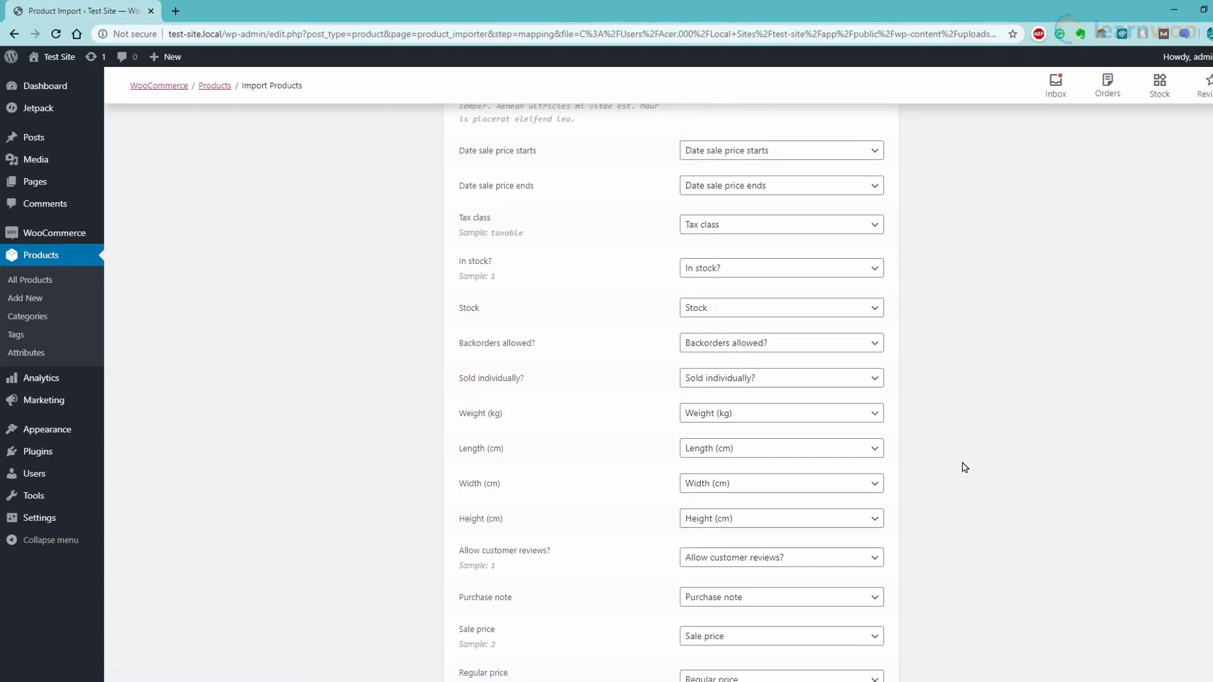
scroll(964, 467, "down", 2)
scroll(964, 468, "down", 2)
scroll(964, 467, "down", 2)
scroll(964, 467, "down", 2)
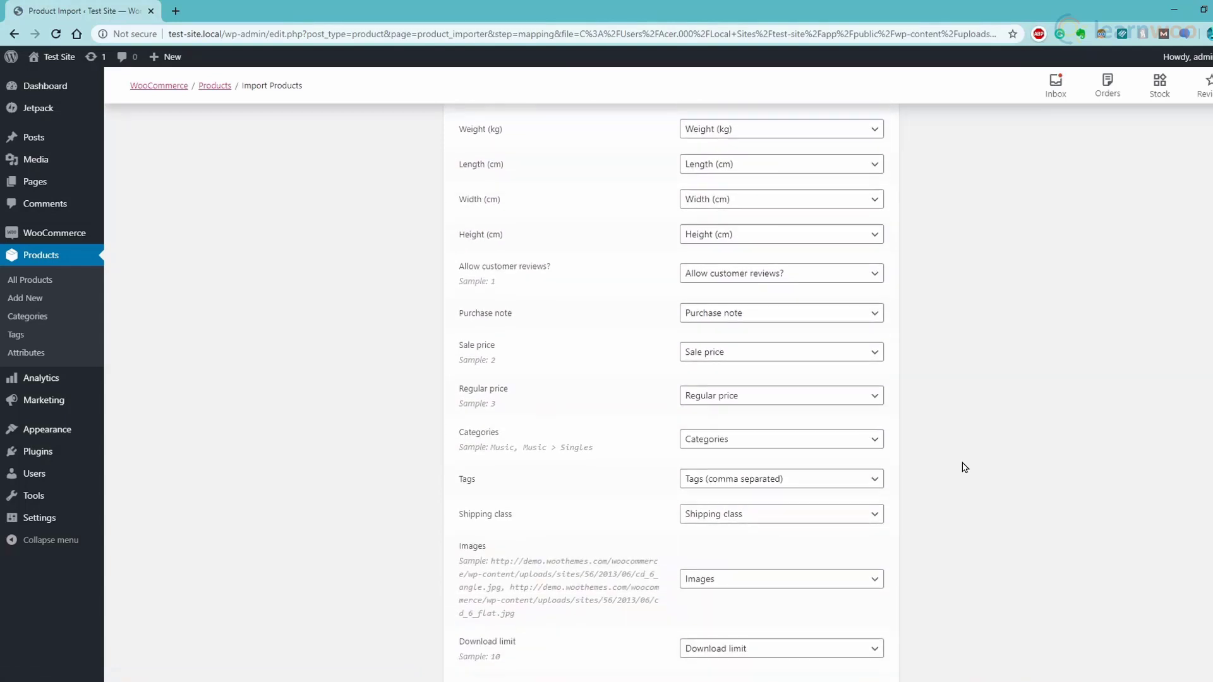
scroll(963, 467, "down", 2)
scroll(964, 468, "down", 2)
scroll(964, 467, "down", 2)
scroll(964, 467, "down", 2)
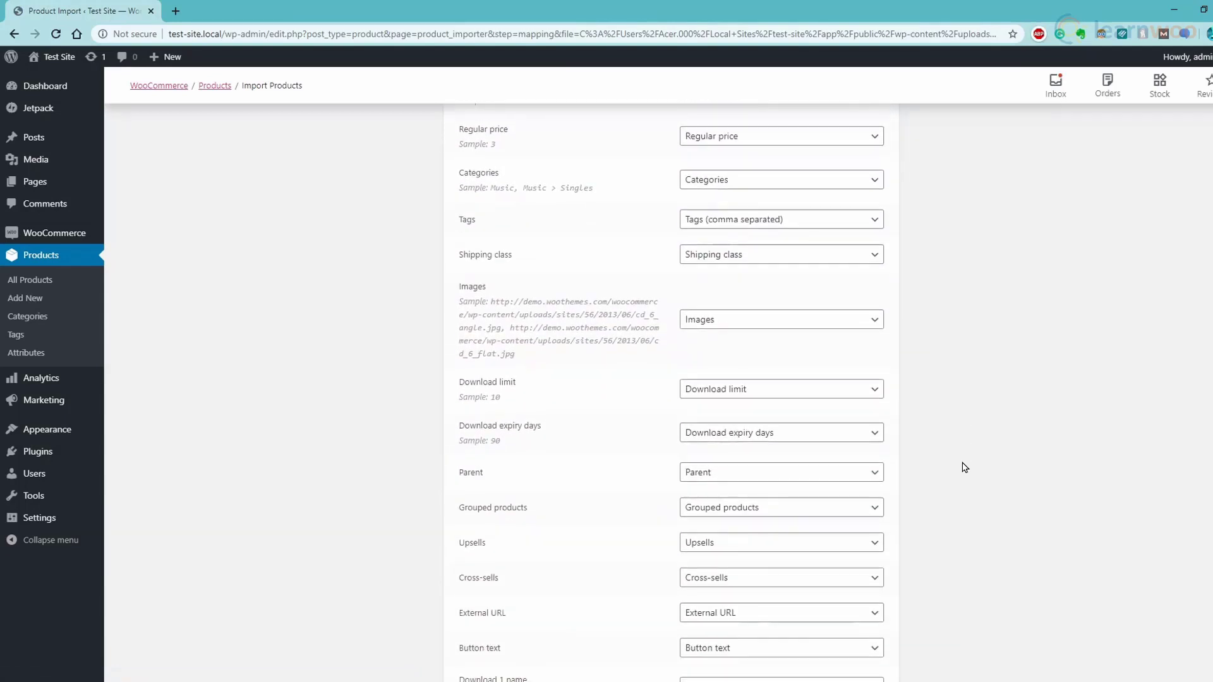
scroll(964, 467, "down", 2)
scroll(964, 467, "down", 1)
left_click(874, 562)
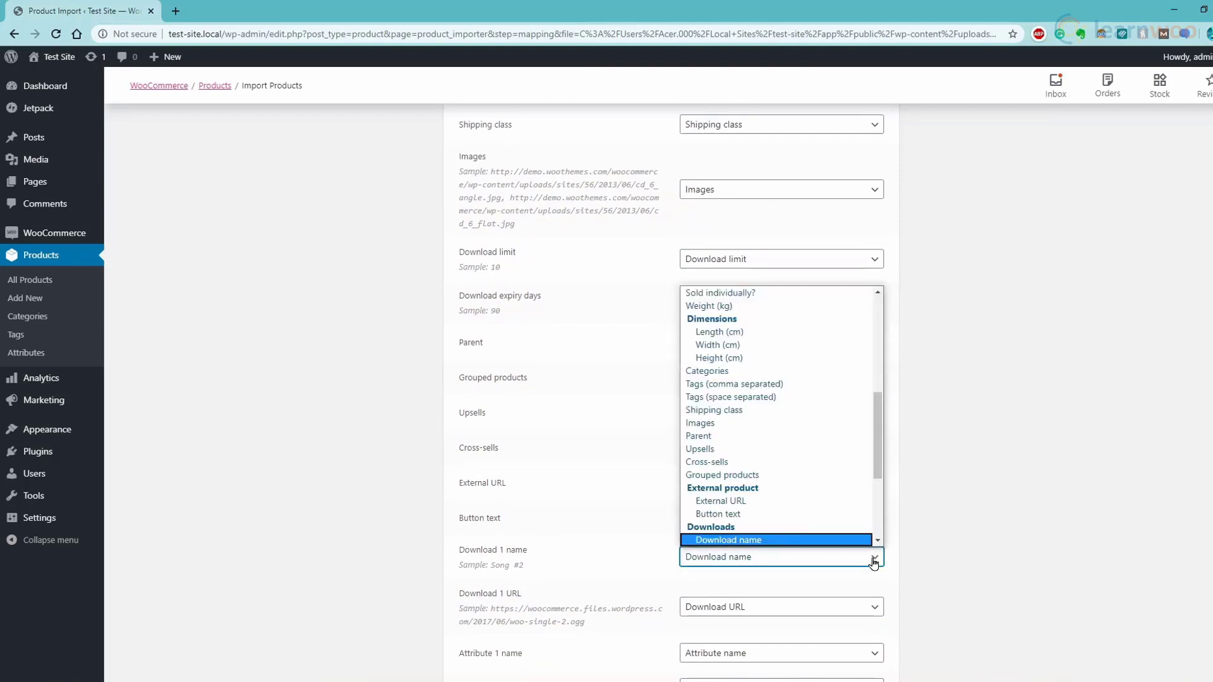
scroll(858, 517, "down", 2)
scroll(857, 517, "down", 1)
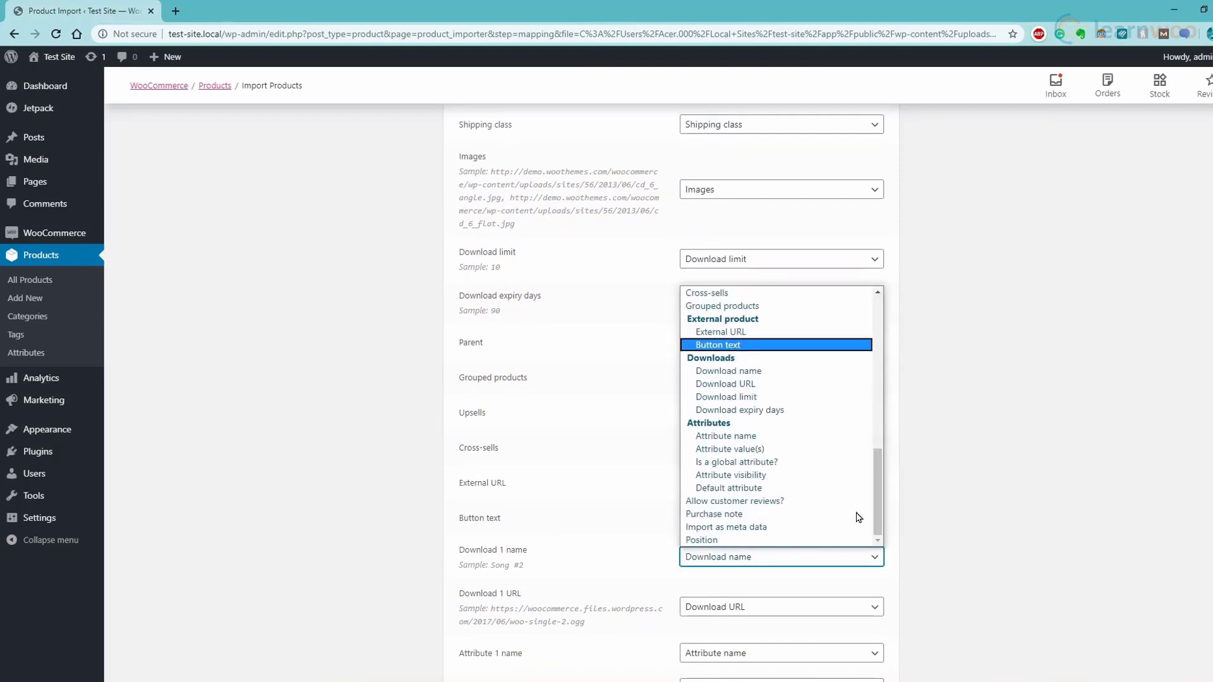
scroll(857, 517, "up", 3)
scroll(858, 517, "up", 2)
left_click(947, 517)
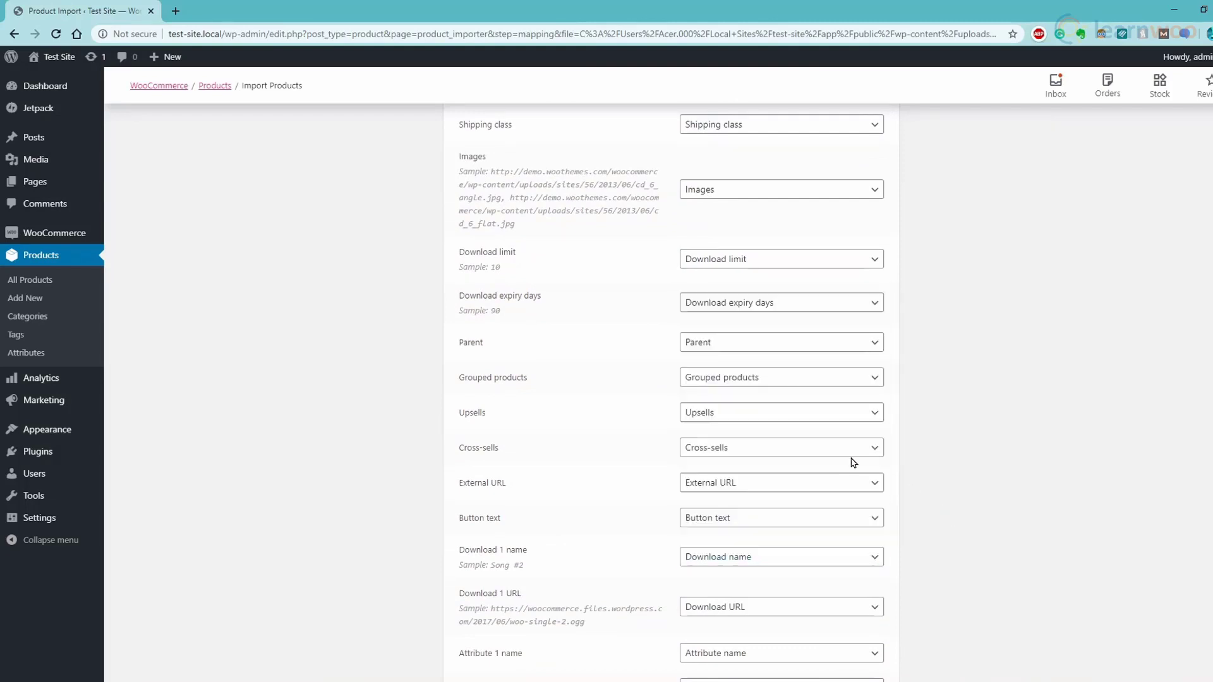
left_click(852, 453)
scroll(800, 408, "up", 3)
scroll(800, 408, "up", 2)
left_click(954, 426)
scroll(954, 426, "down", 3)
scroll(948, 454, "down", 2)
scroll(939, 500, "down", 3)
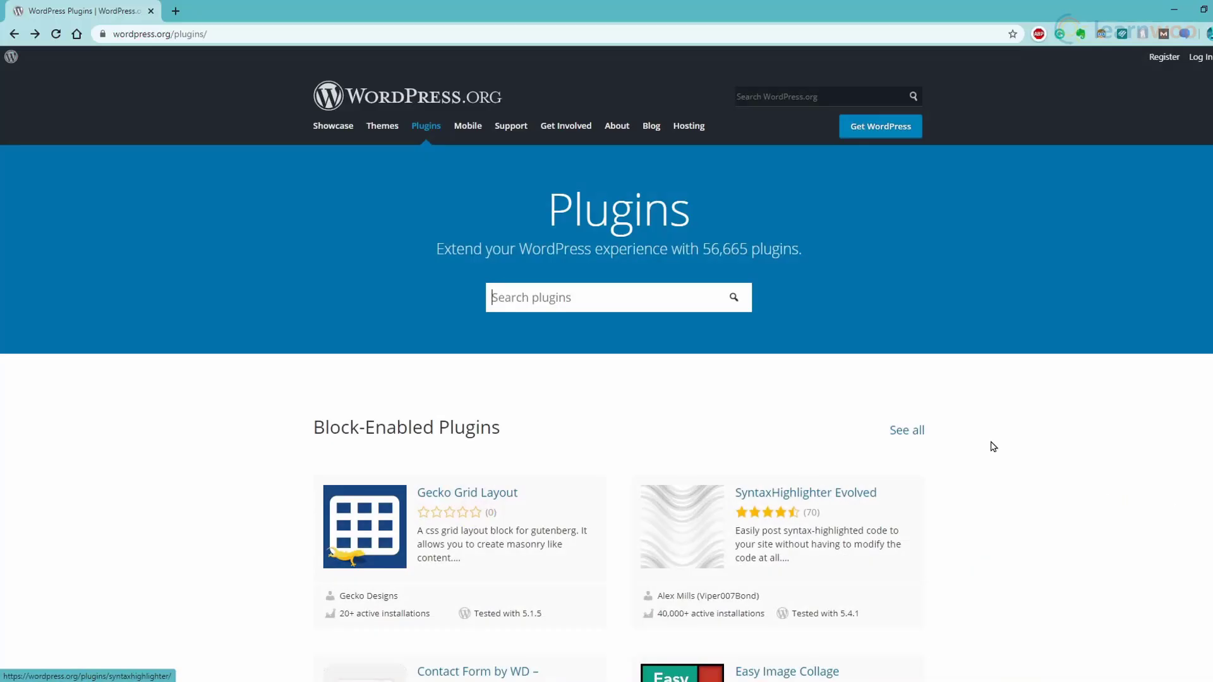
type("produc")
type("t import")
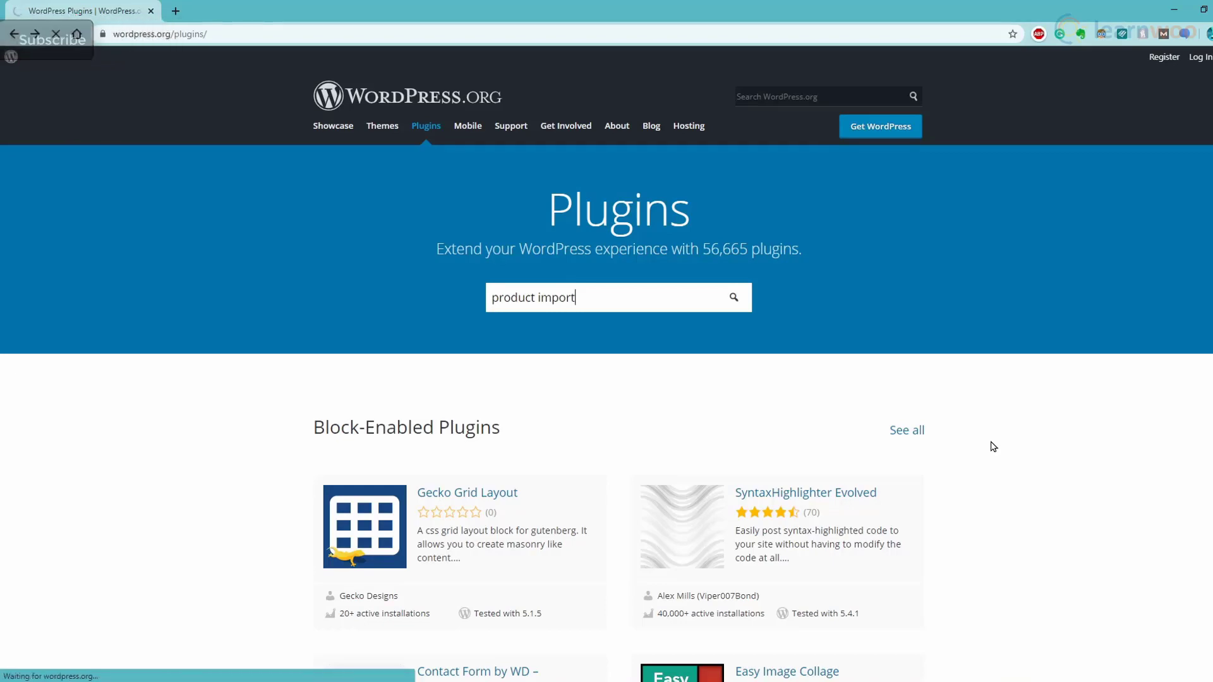
Search the WordPress.org plugin directory for 'product import'.
key("Return")
scroll(1003, 487, "down", 2)
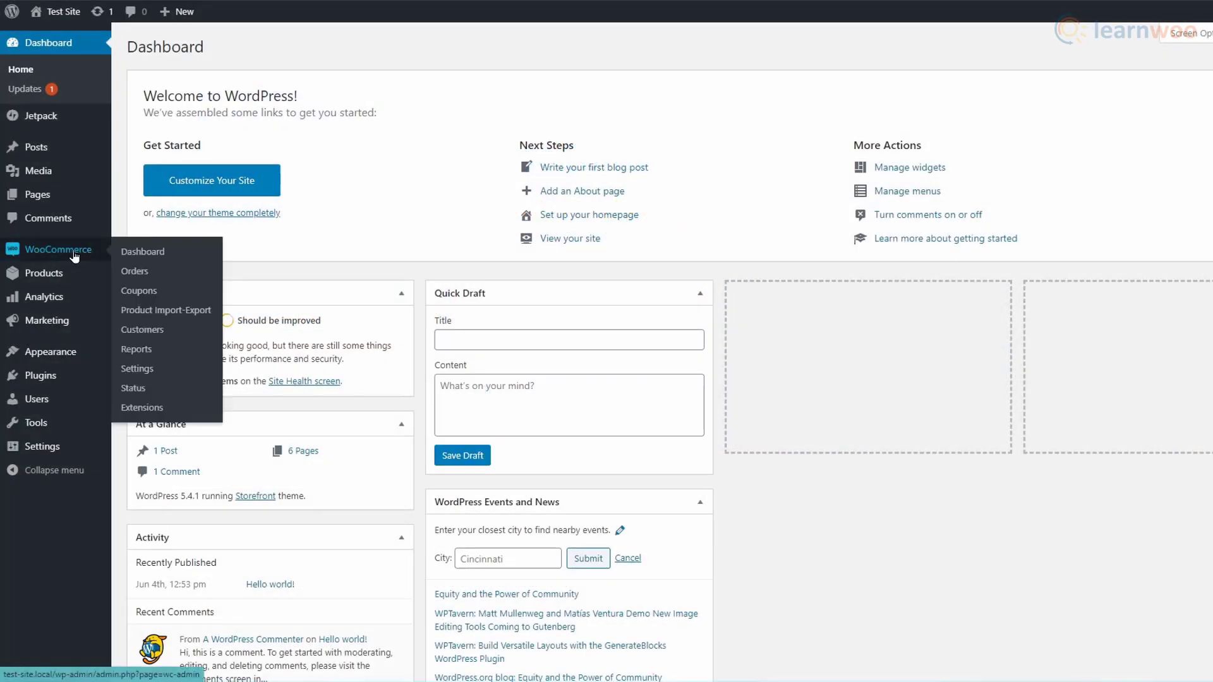
Load Product List.csv in Product Import-Export, proceed through mapping, and start the import.
left_click(172, 311)
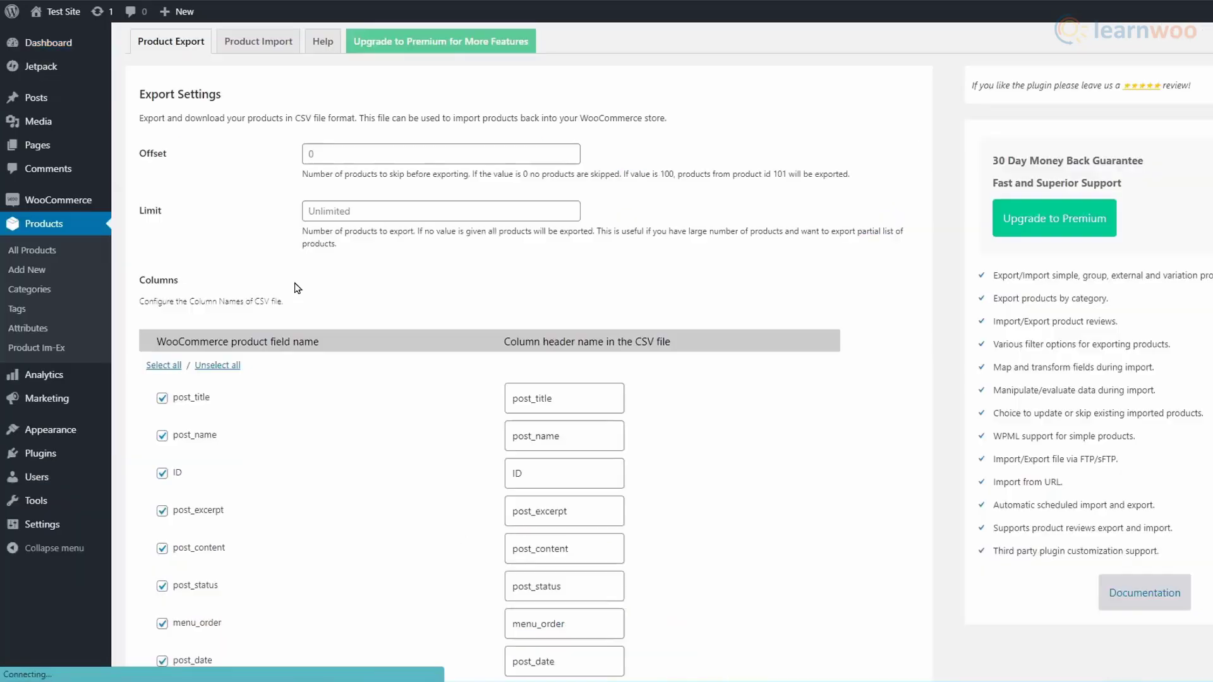
left_click(262, 45)
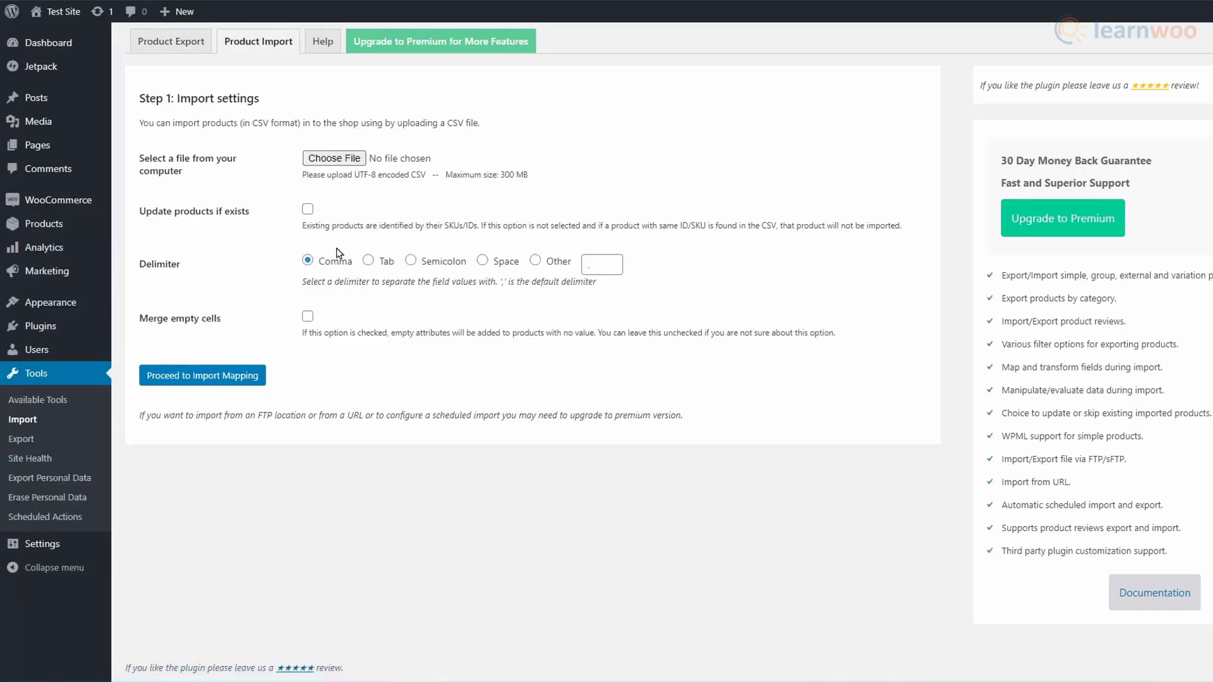
left_click(334, 158)
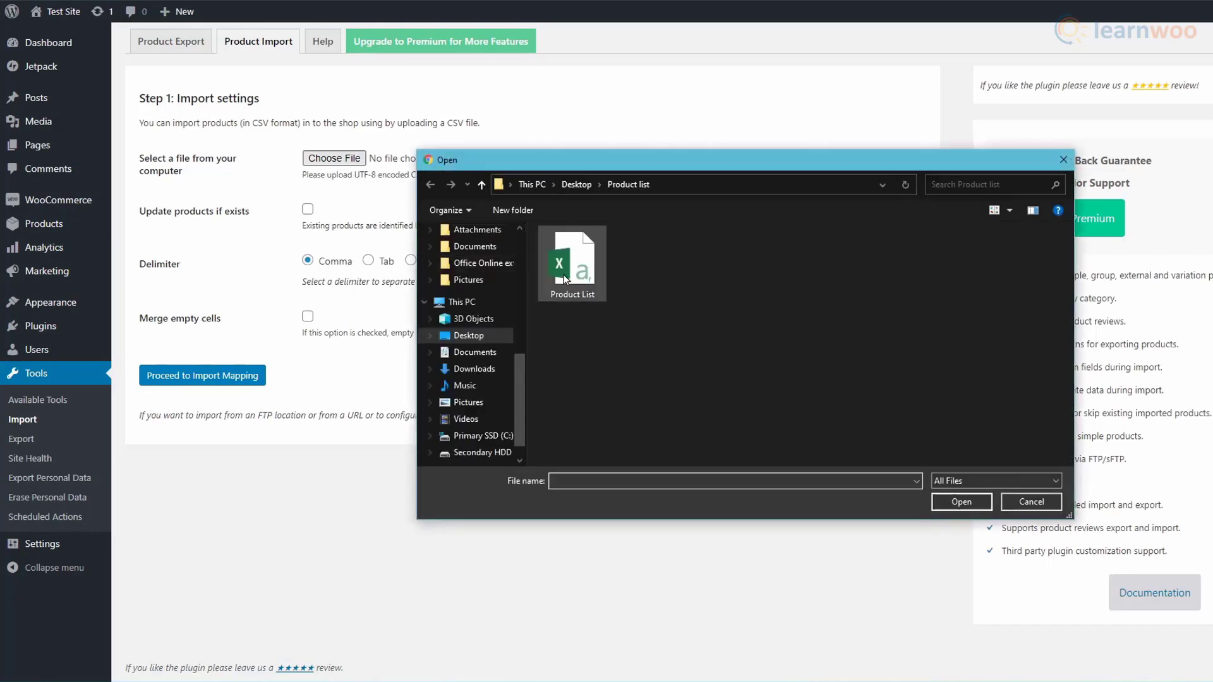
double_click(574, 266)
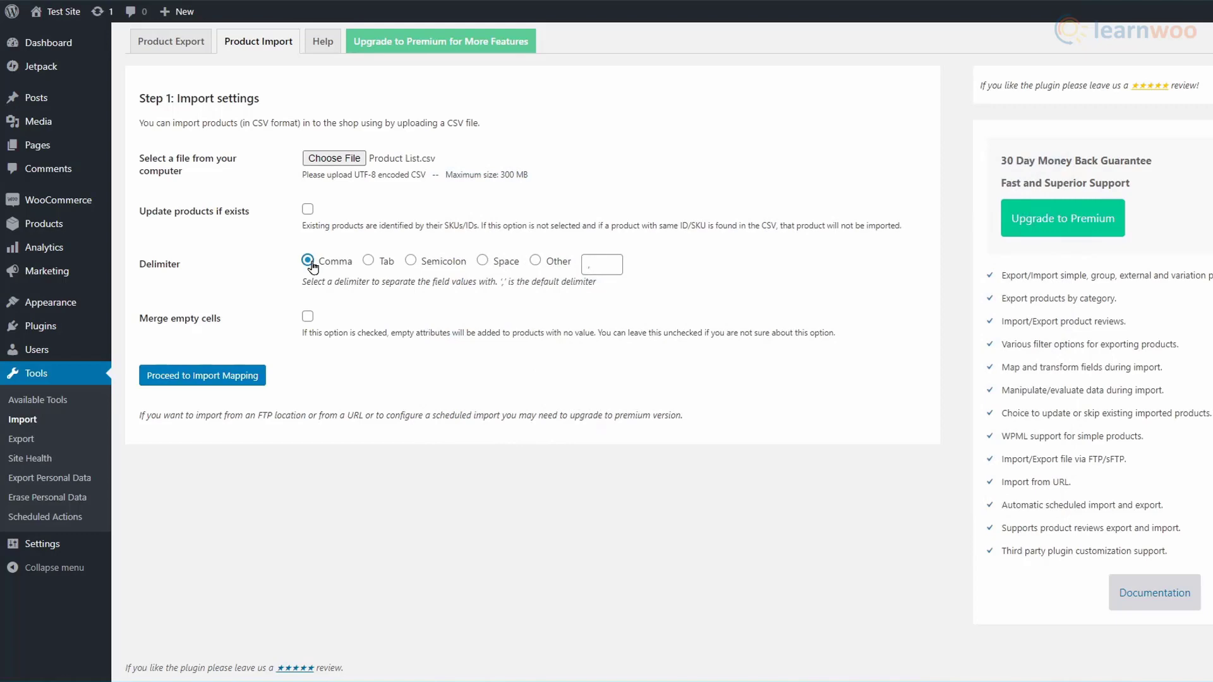
left_click(202, 375)
scroll(588, 493, "down", 10)
scroll(588, 493, "down", 10)
left_click(171, 596)
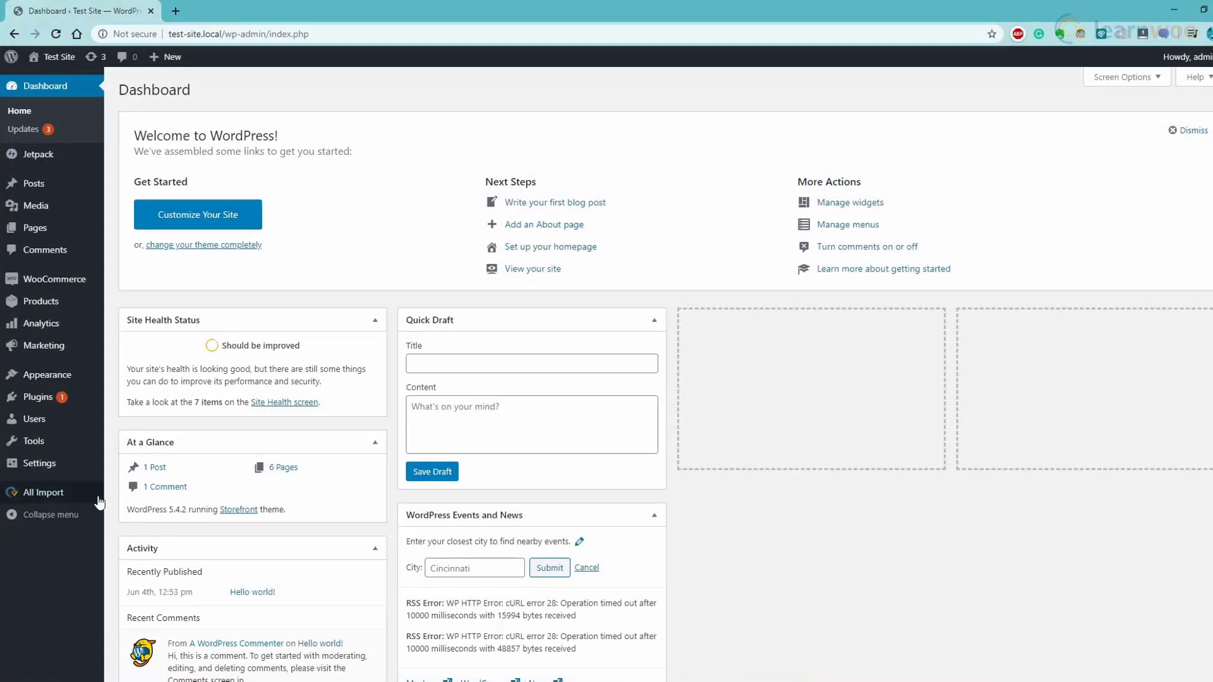
Choose New Import from the All Import admin menu.
mouse_move(43, 493)
left_click(133, 495)
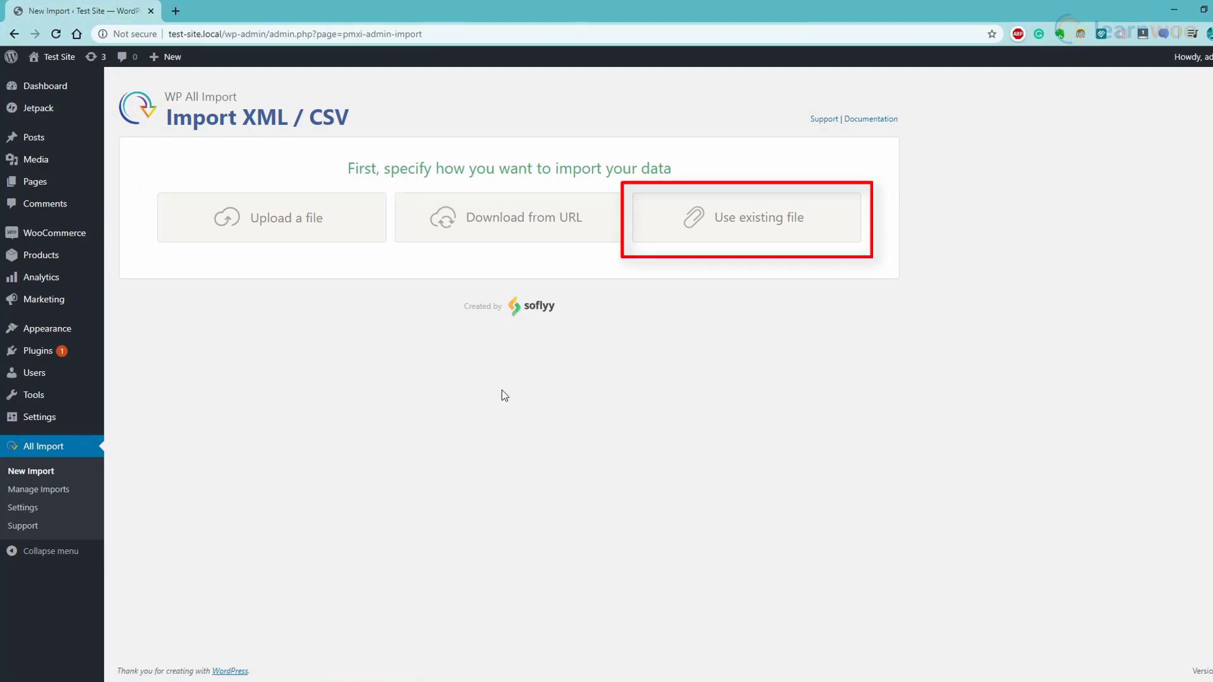
Upload the CSV, create WooCommerce Products from it, and continue to Step 2.
left_click(512, 217)
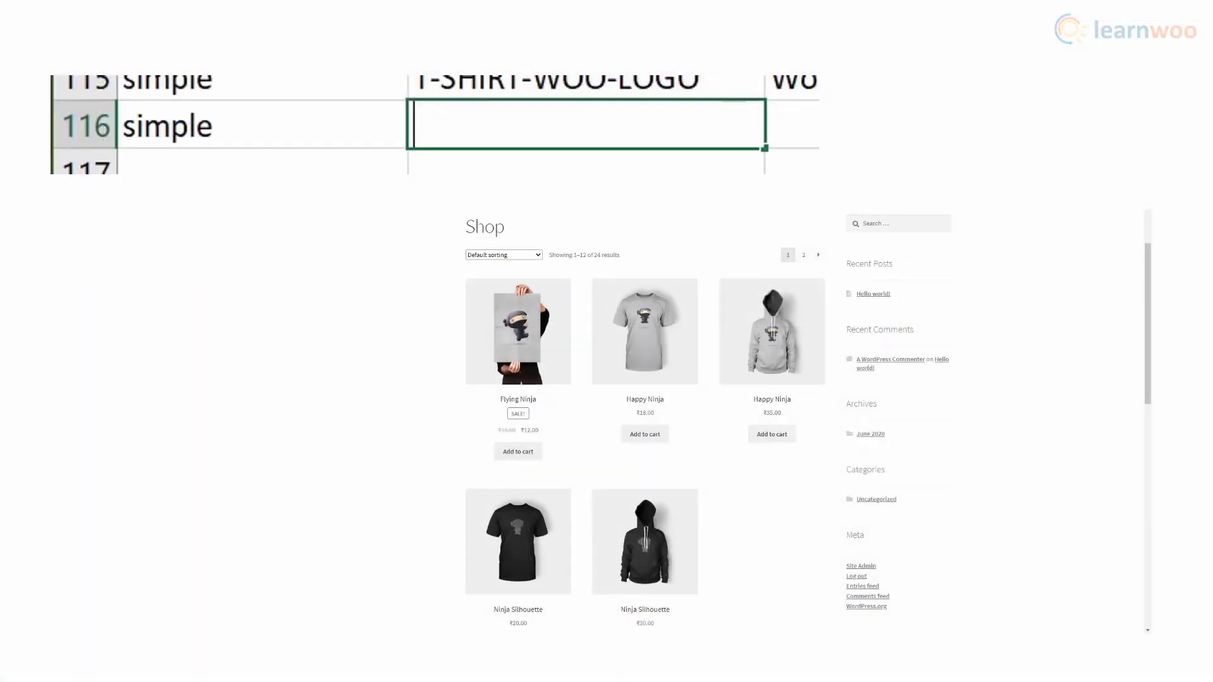
type("Product")
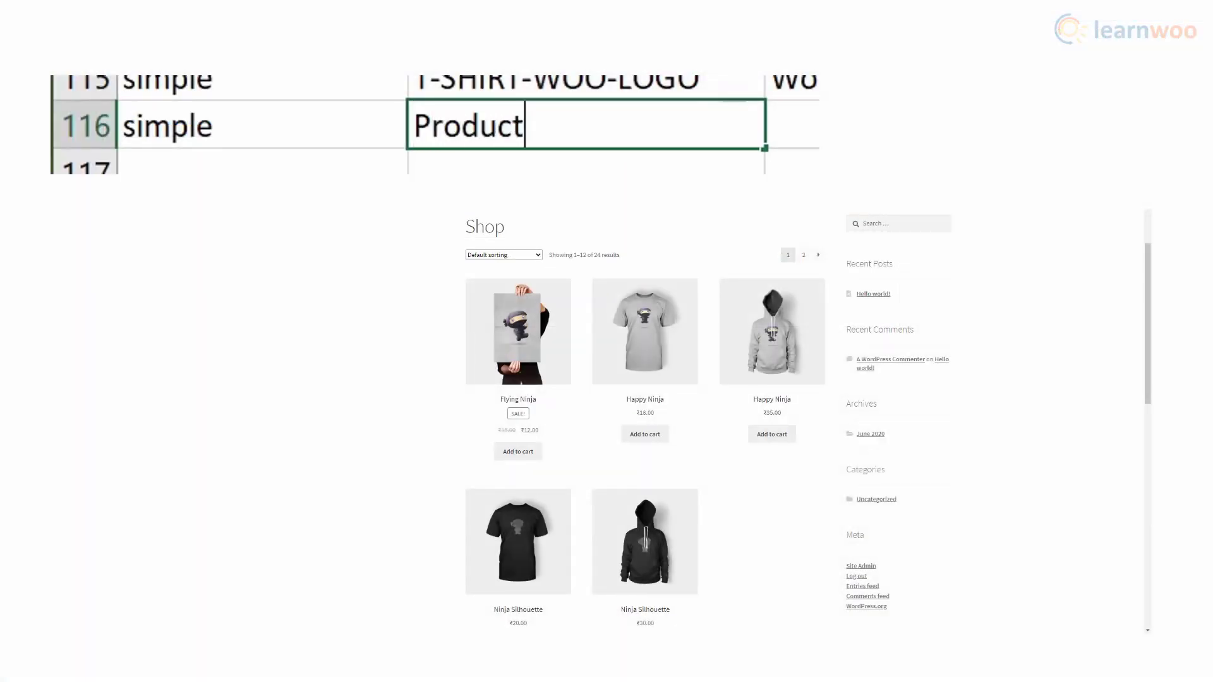
type(" Ninja")
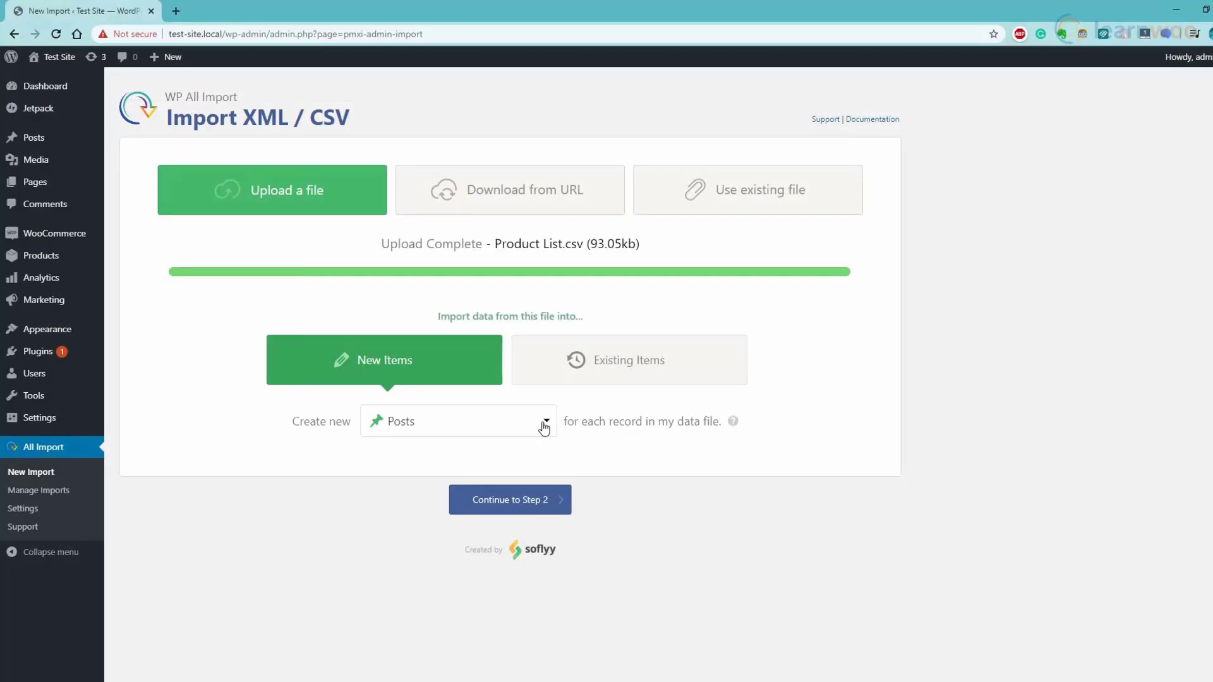
left_click(546, 423)
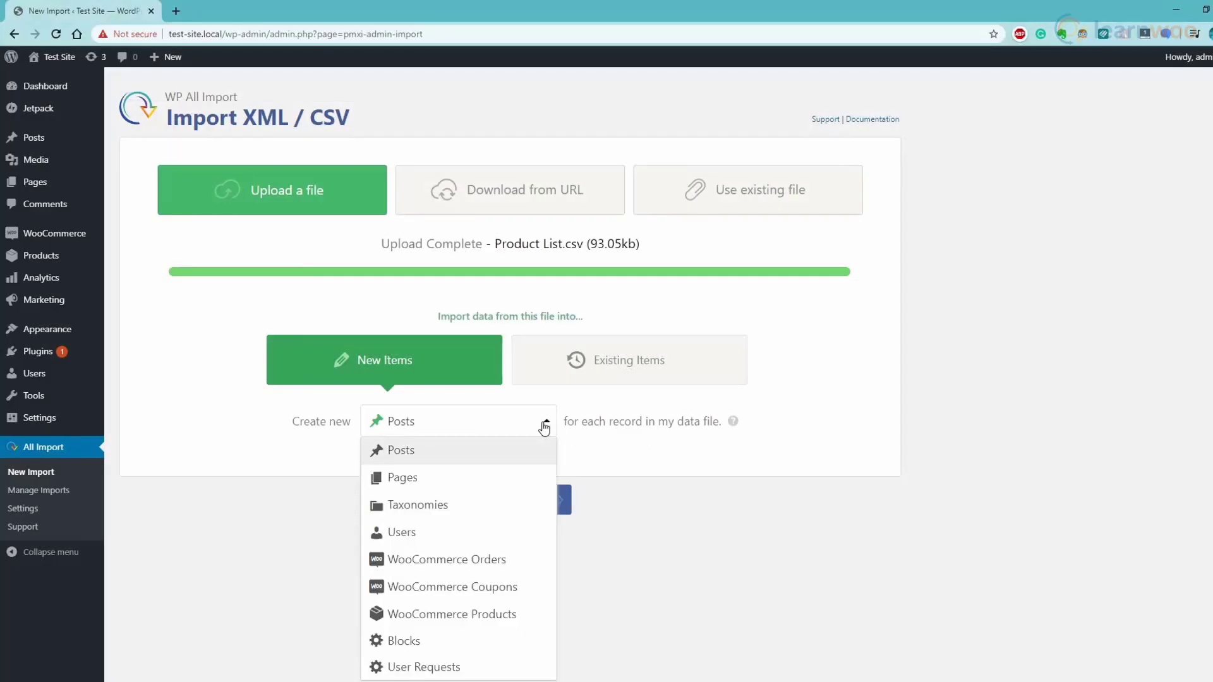
left_click(499, 614)
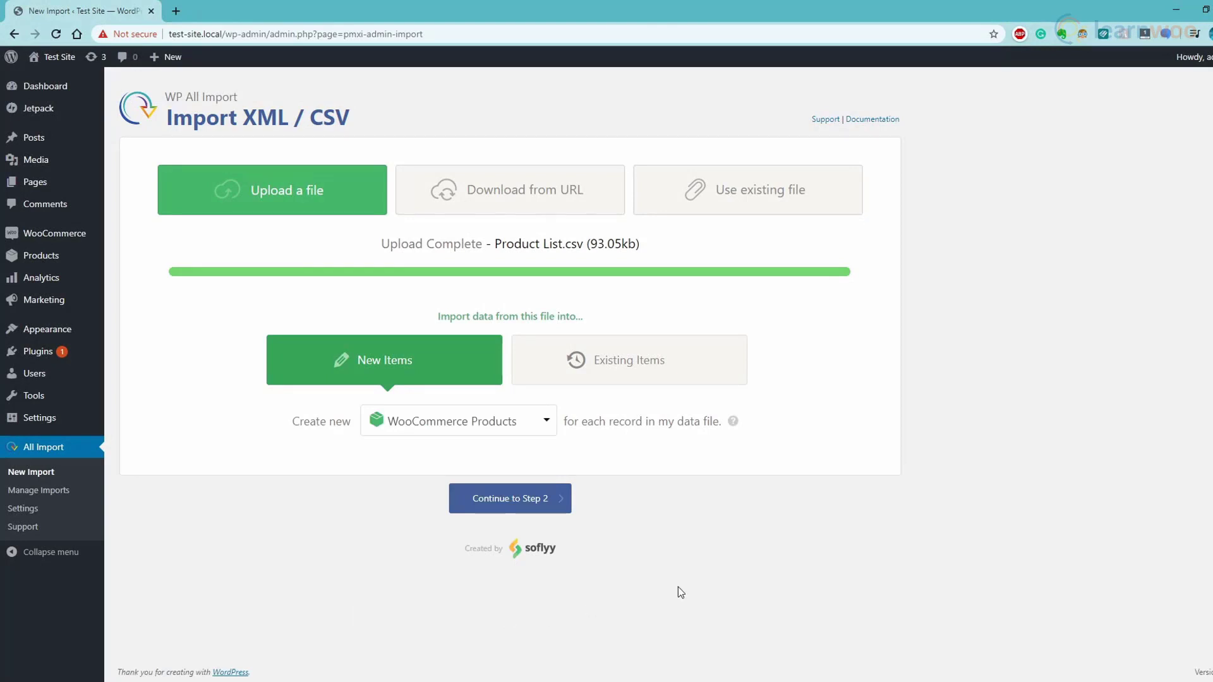
left_click(550, 499)
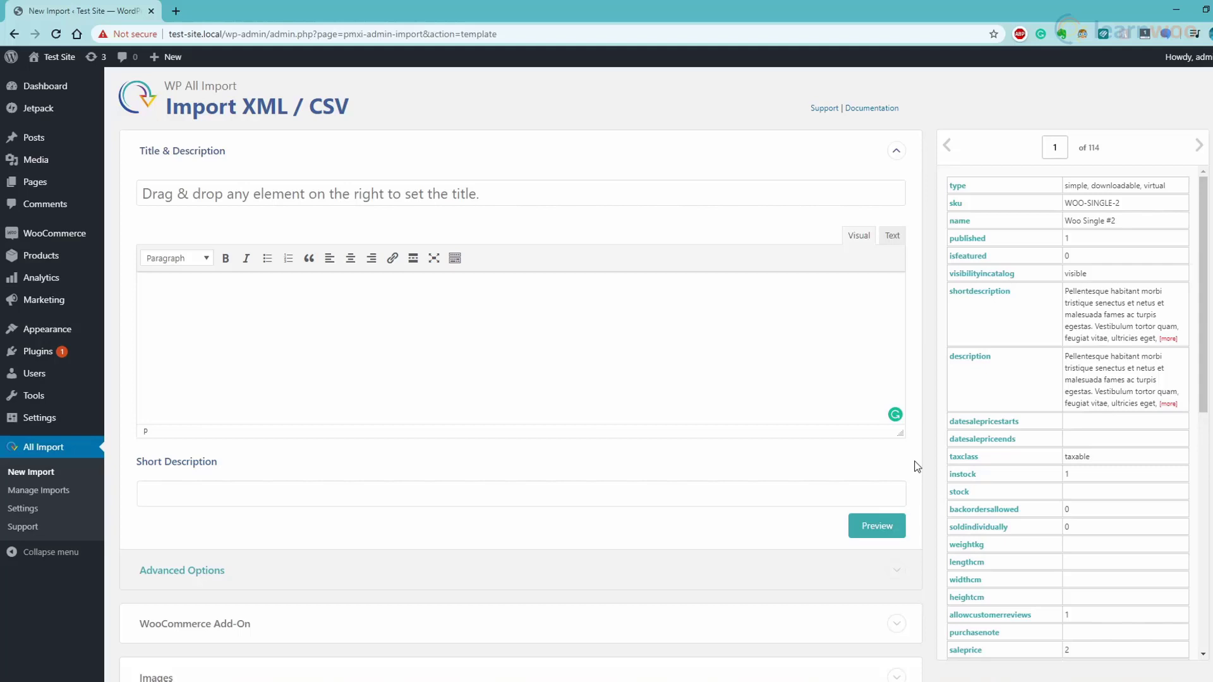
scroll(917, 465, "down", 2)
scroll(916, 465, "down", 2)
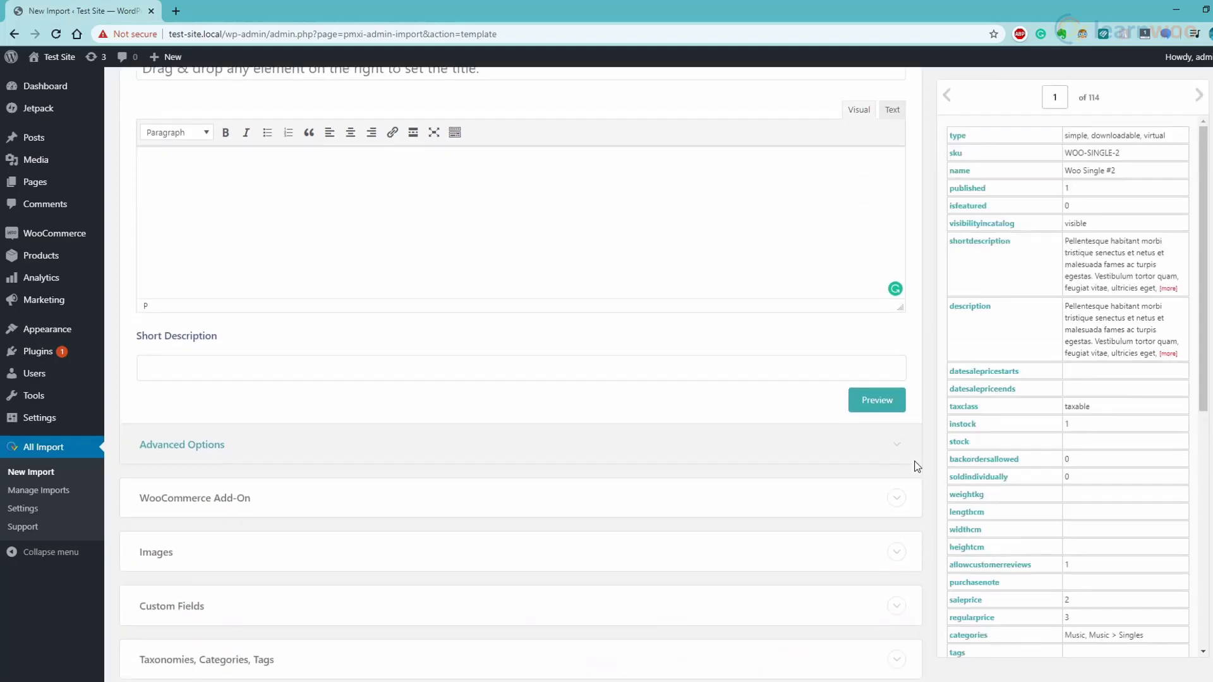
scroll(916, 465, "down", 2)
scroll(917, 465, "down", 2)
scroll(917, 466, "down", 2)
scroll(917, 465, "down", 1)
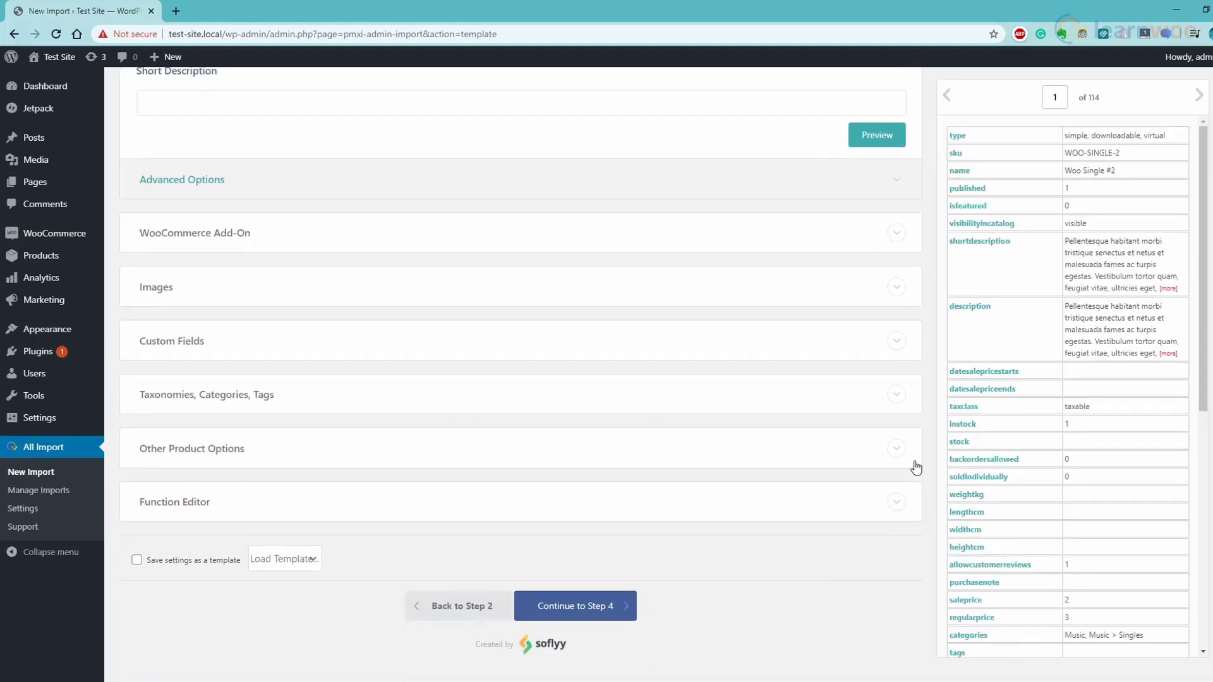
scroll(917, 466, "up", 3)
scroll(916, 465, "up", 2)
scroll(917, 466, "up", 3)
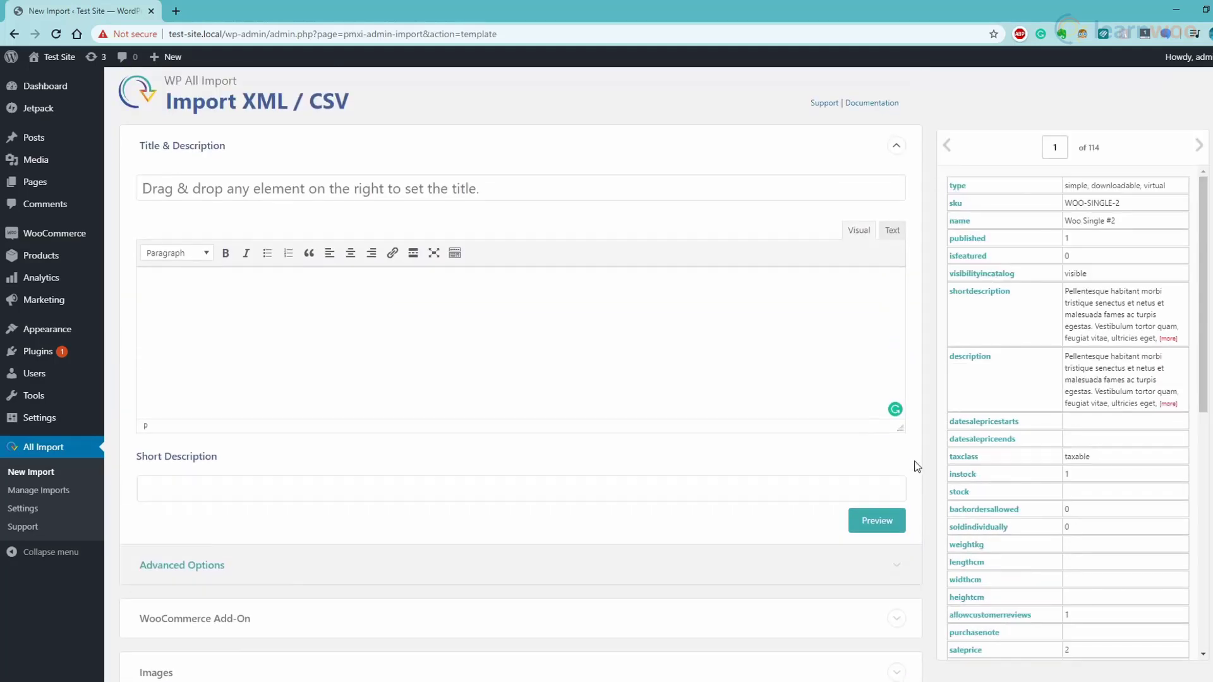
scroll(925, 406, "up", 1)
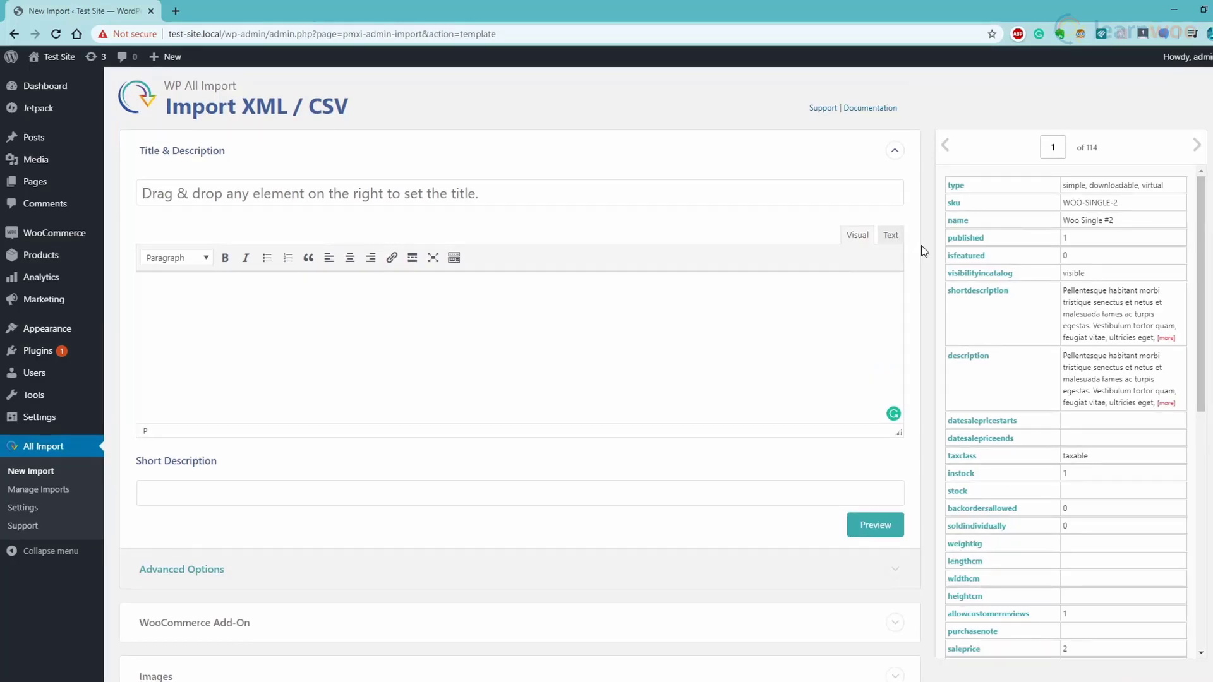
Map name, description and shortdescription onto title, content and short description, then preview the first record.
left_click_drag(957, 220, 521, 193)
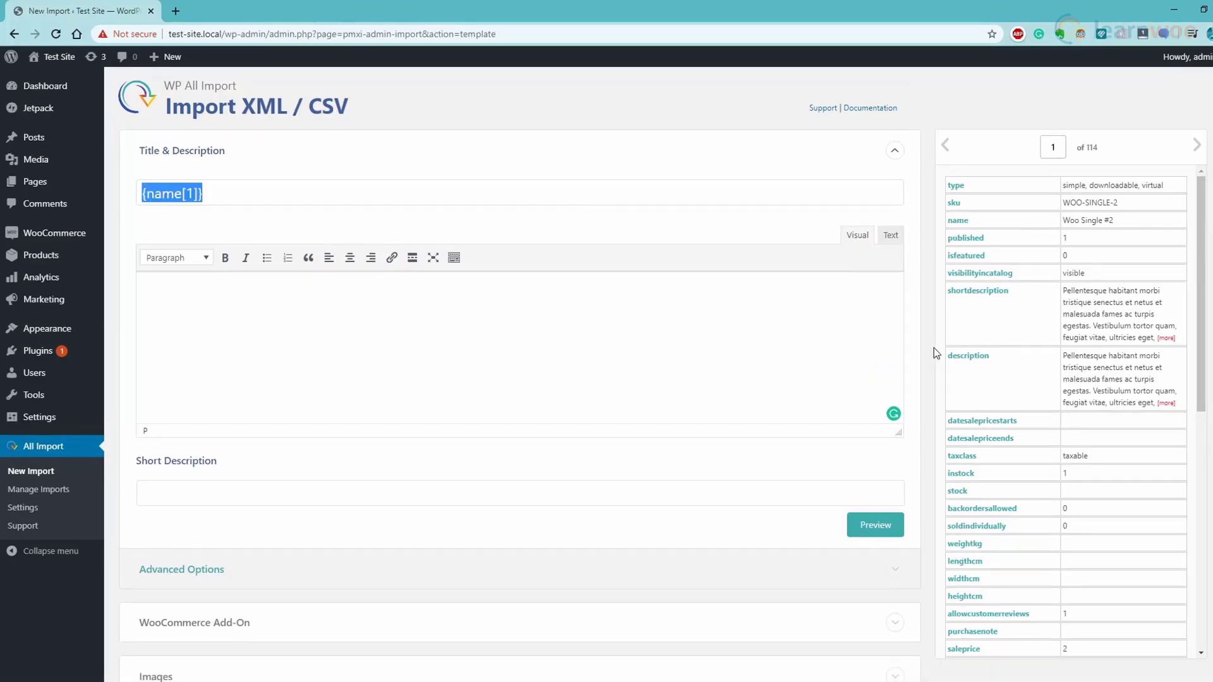
left_click_drag(968, 355, 847, 354)
mouse_move(976, 290)
left_mouse_down()
mouse_move(633, 463)
mouse_move(626, 493)
left_mouse_up()
left_click(874, 525)
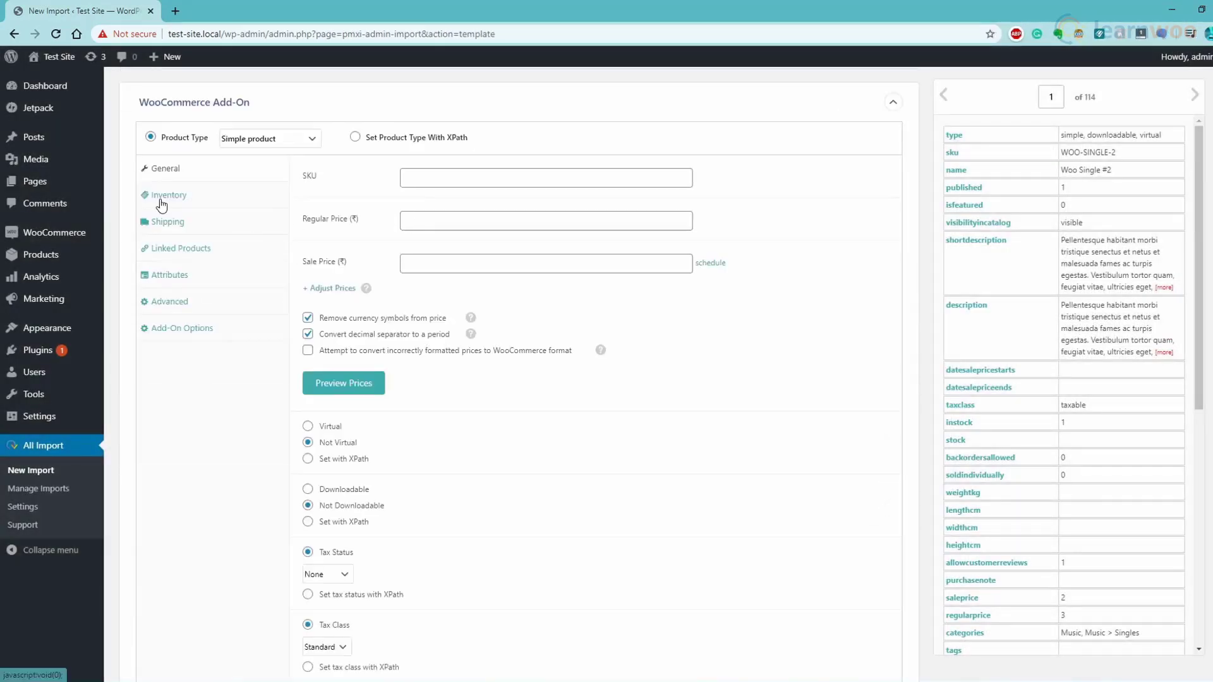
Browse the WooCommerce Add-On tabs: Inventory, Shipping, Linked Products, Attributes, Advanced and Add-On Options.
left_click(163, 199)
left_click(174, 227)
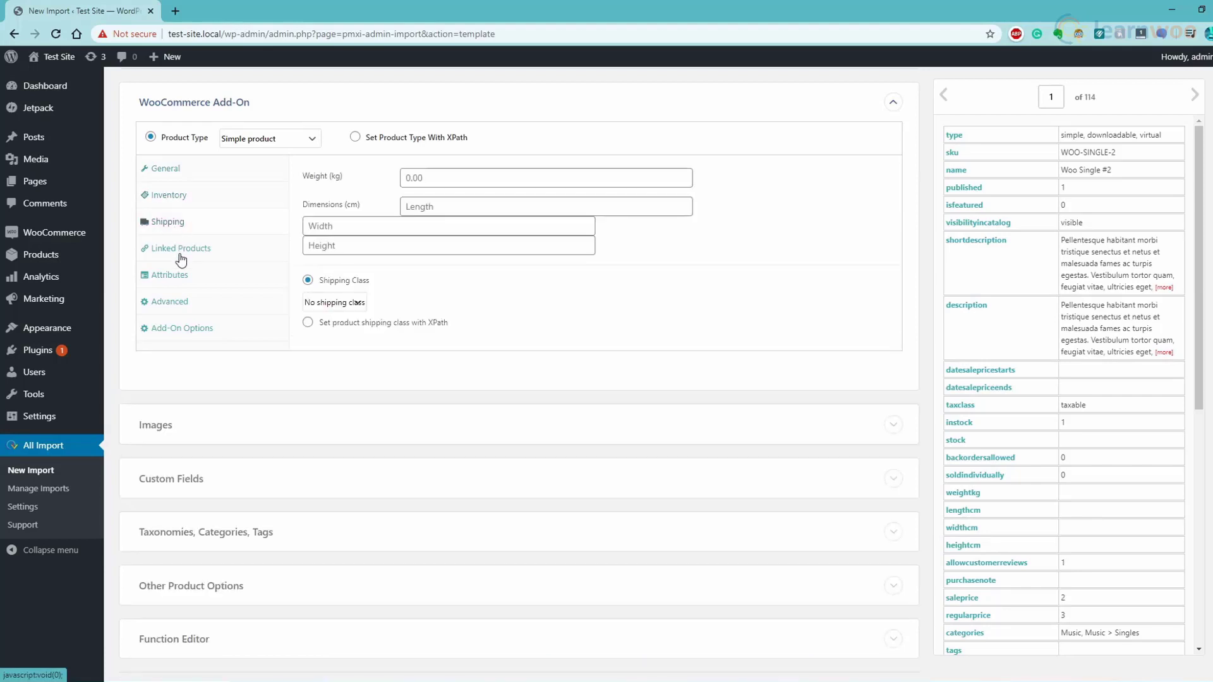
left_click(180, 249)
left_click(170, 276)
left_click(170, 303)
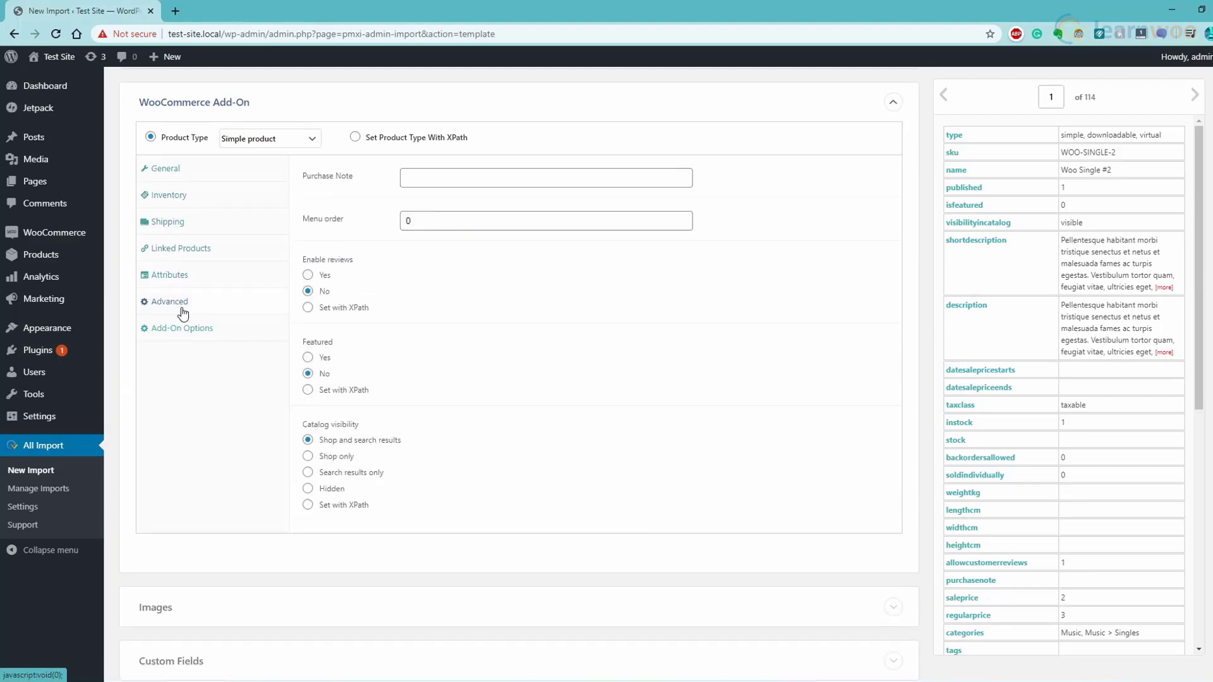
left_click(182, 328)
Collapse the WooCommerce settings and expand Custom Fields, Taxonomies/Categories/Tags and Other Product Options.
left_click(892, 102)
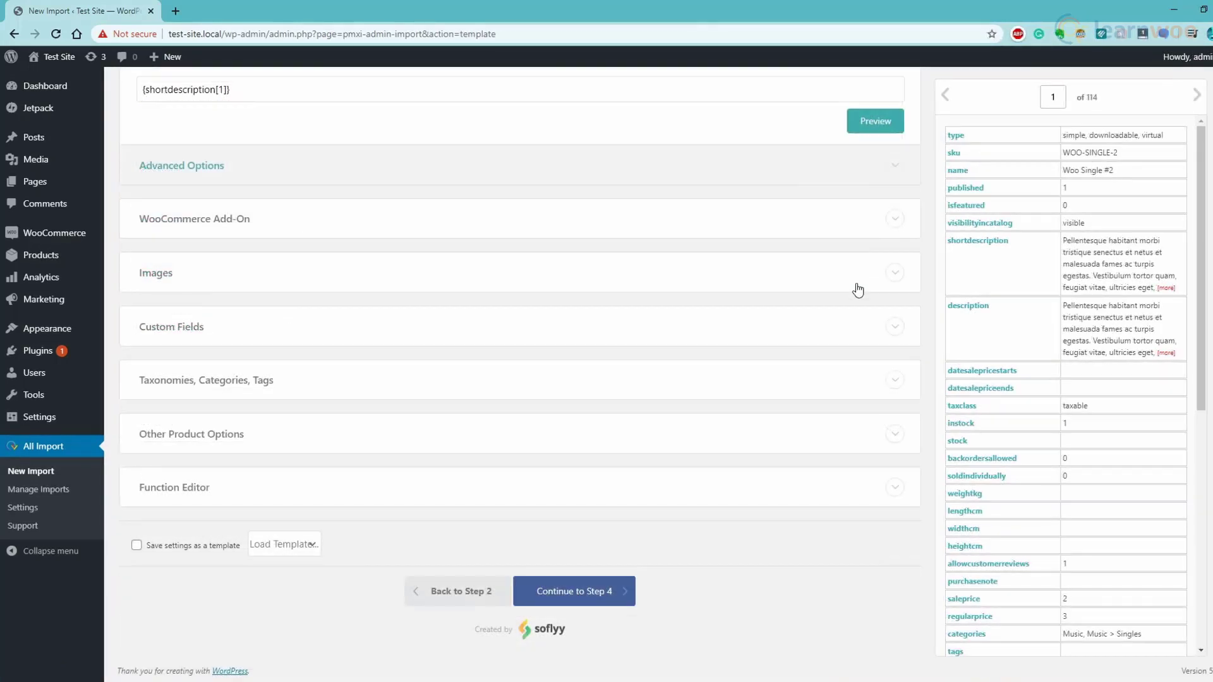
left_click(898, 333)
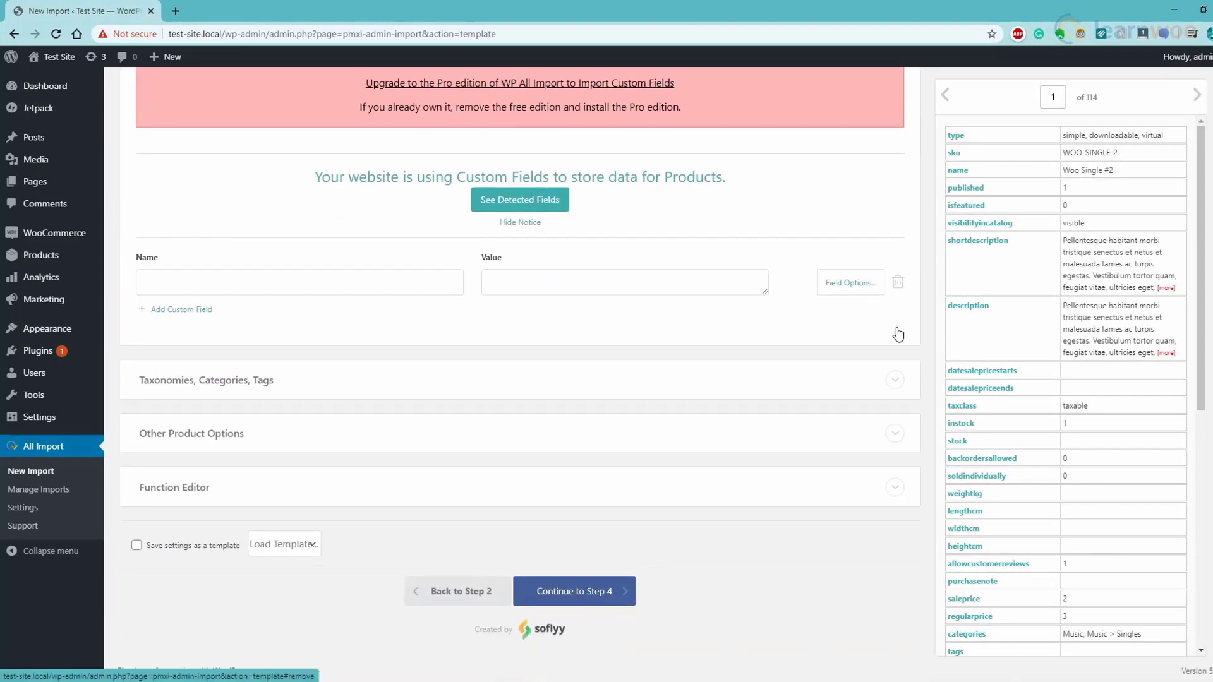
left_click(896, 387)
scroll(896, 387, "down", 2)
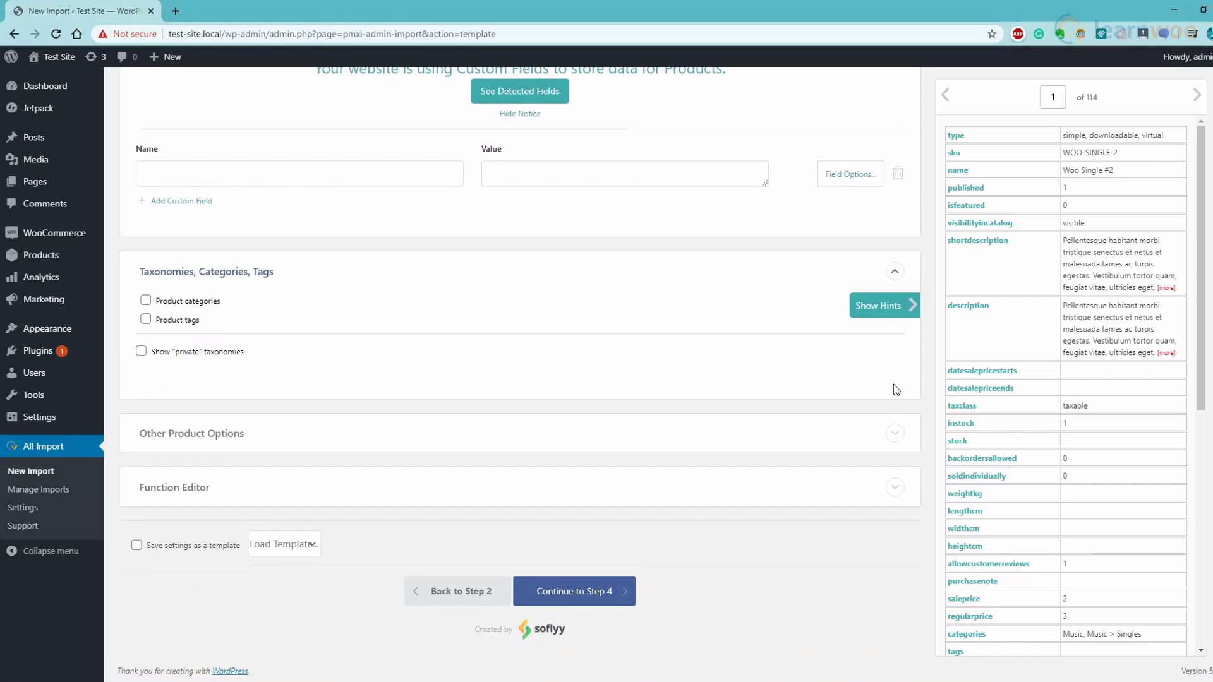
left_click(894, 437)
scroll(893, 438, "down", 2)
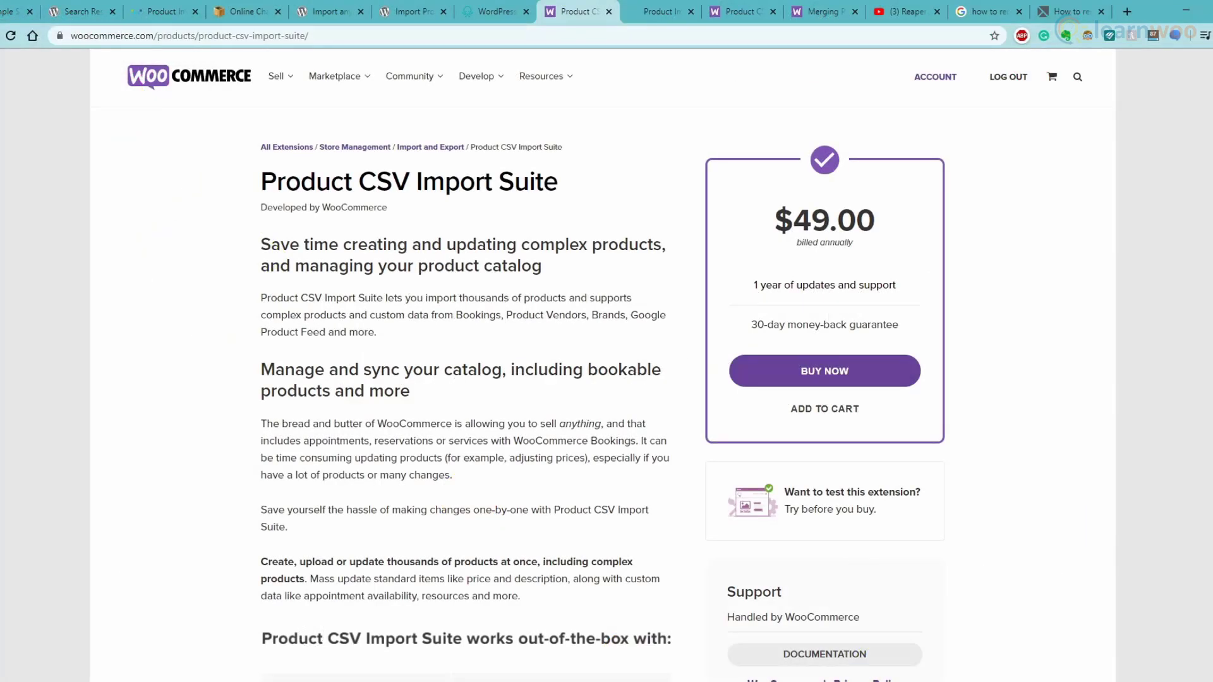
scroll(607, 379, "down", 3)
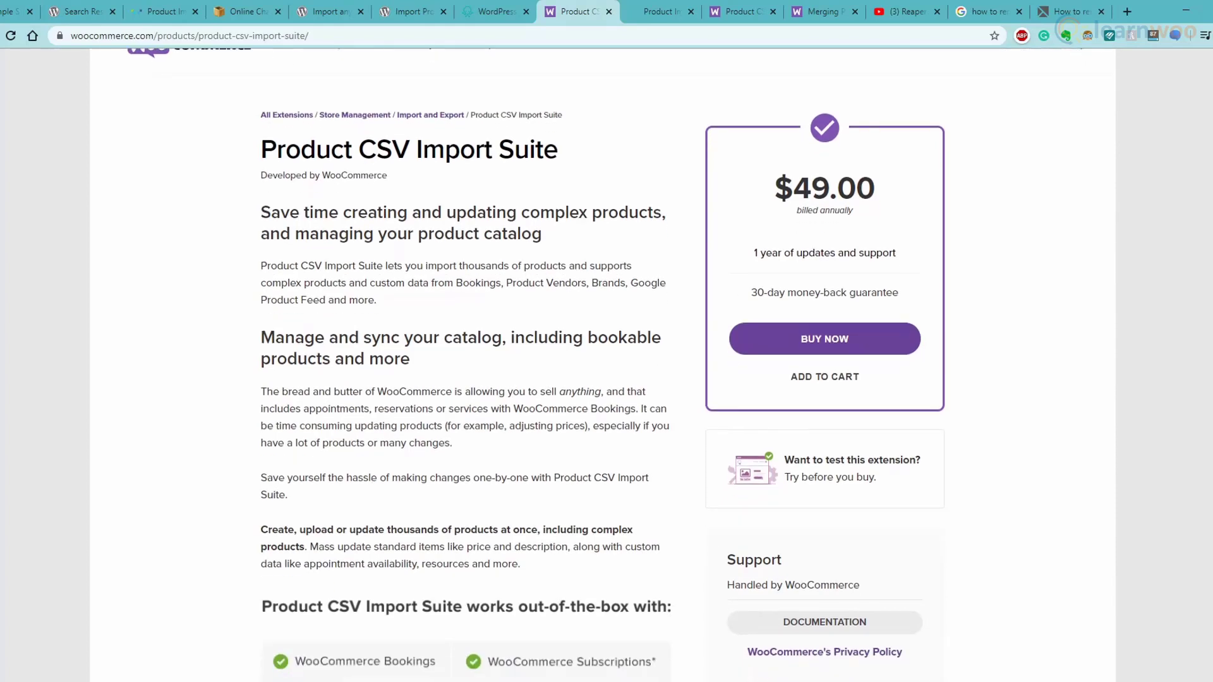
scroll(606, 379, "down", 1)
scroll(607, 379, "down", 1)
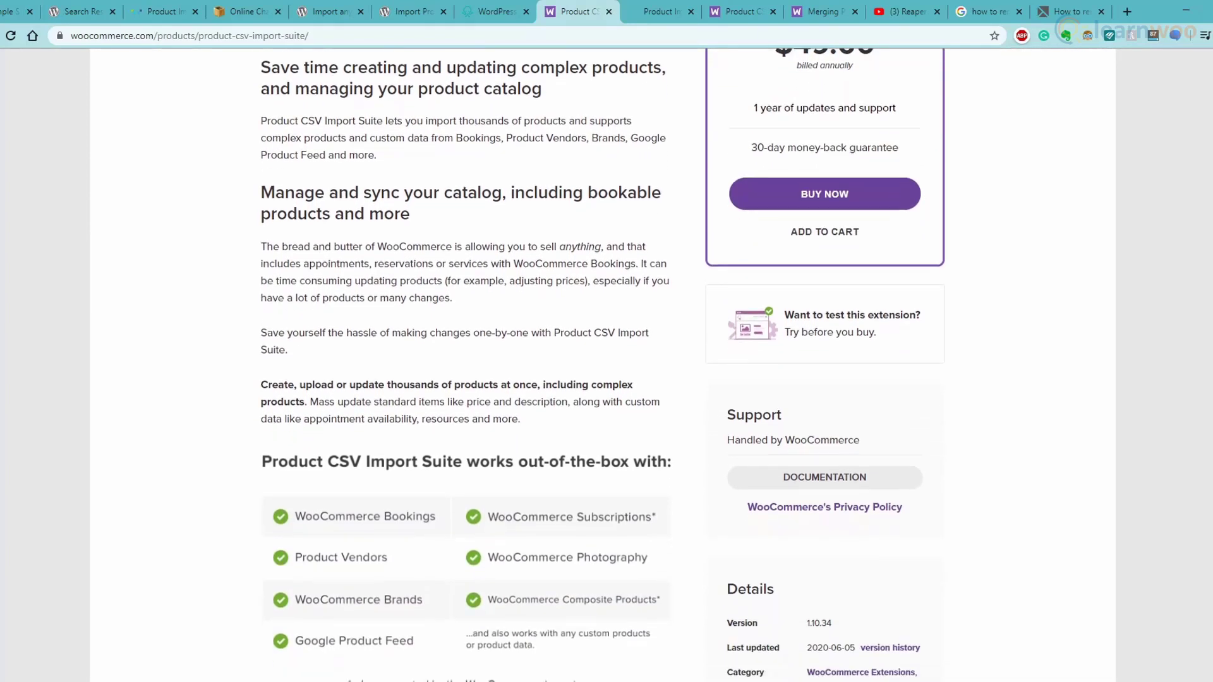
scroll(606, 379, "down", 1)
scroll(607, 380, "down", 1)
scroll(608, 379, "down", 1)
scroll(607, 379, "down", 1)
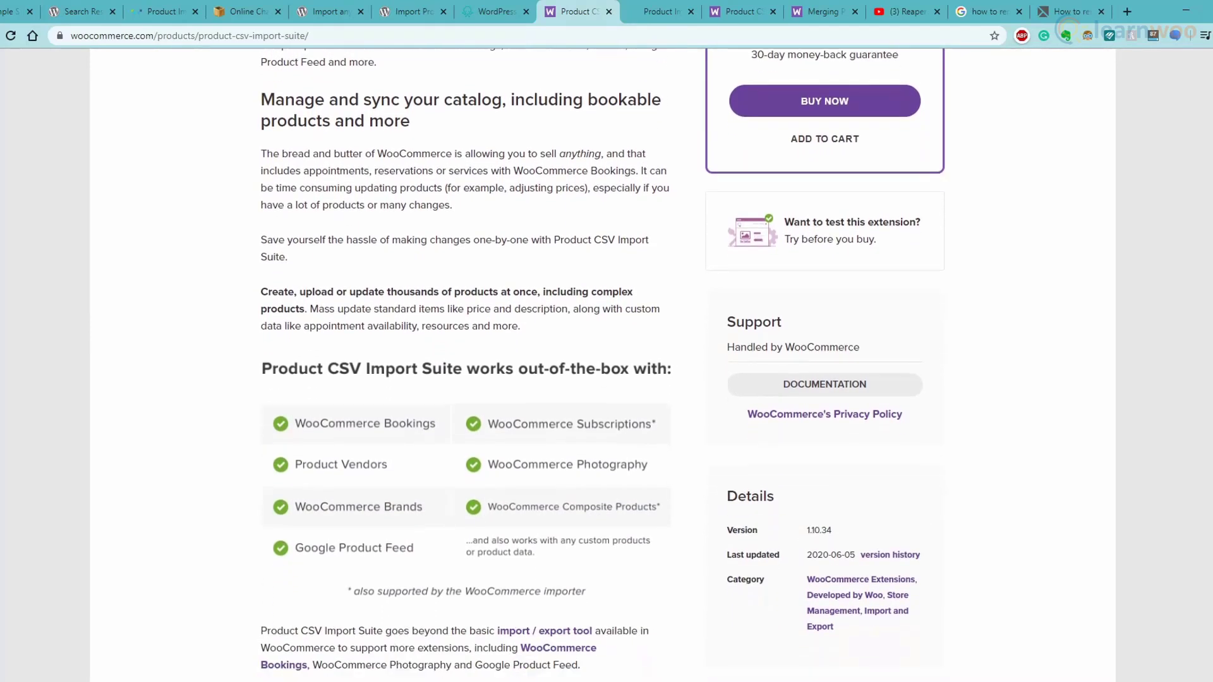
scroll(607, 380, "down", 1)
scroll(606, 379, "down", 1)
scroll(608, 380, "down", 1)
scroll(607, 379, "down", 1)
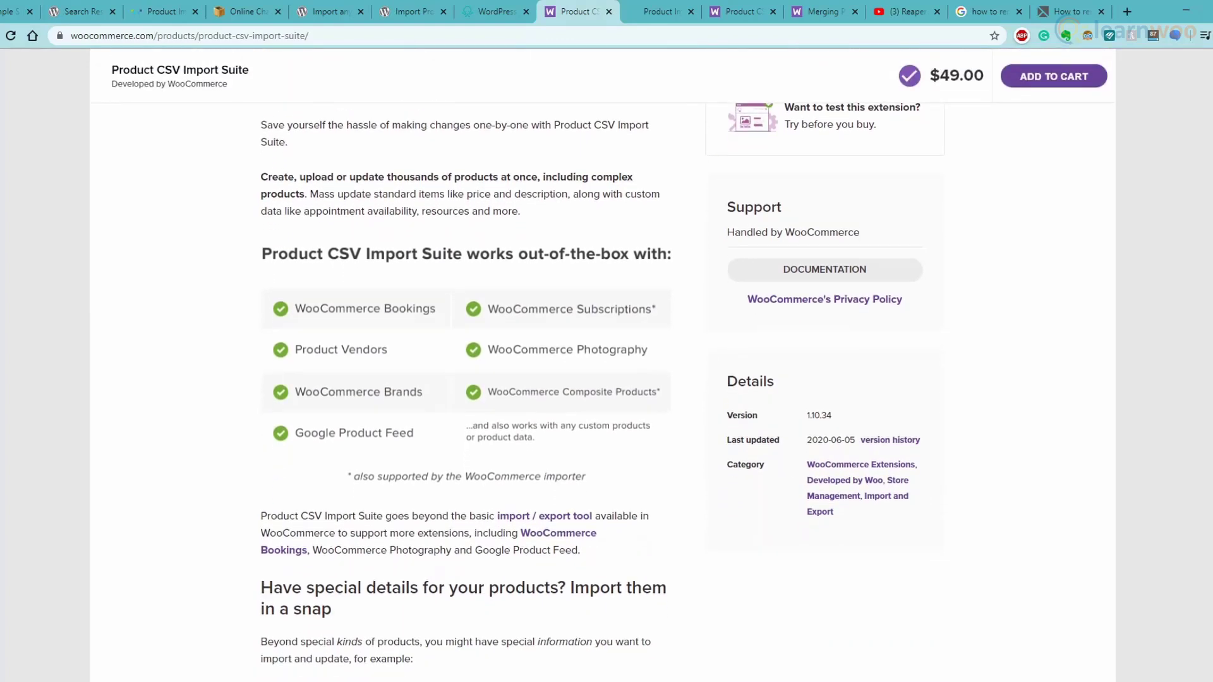
scroll(607, 379, "down", 1)
scroll(607, 379, "down", 1)
scroll(606, 379, "down", 1)
scroll(606, 379, "down", 1)
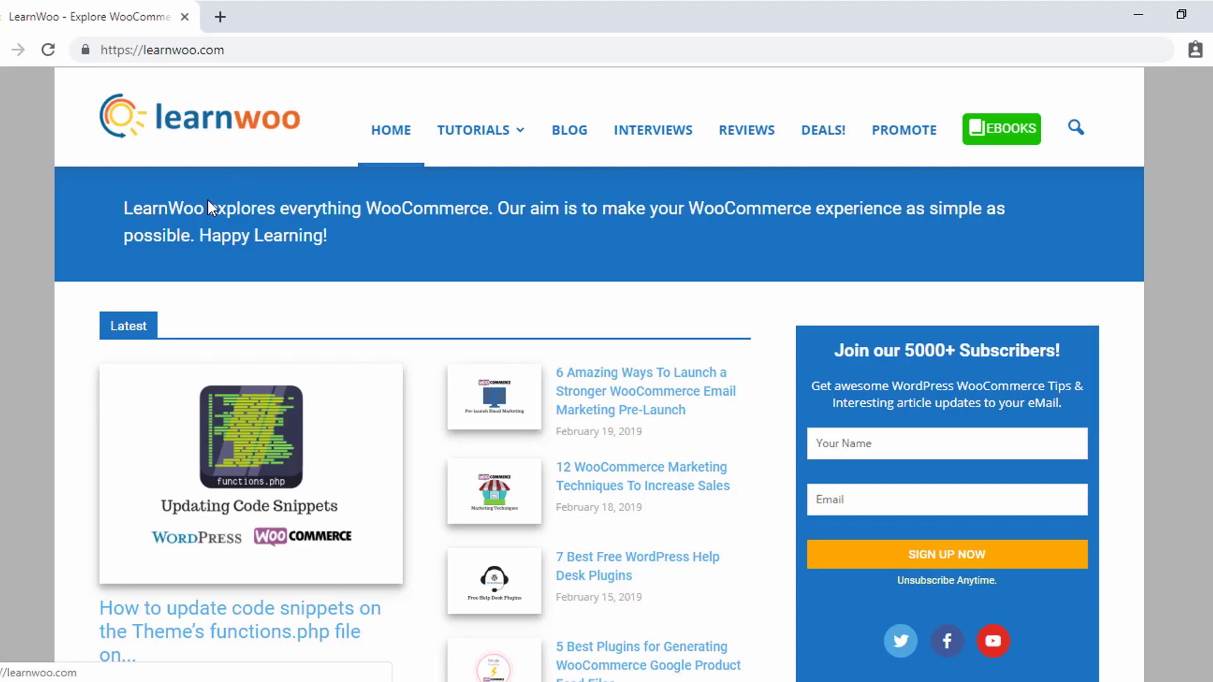
scroll(569, 487, "down", 4)
scroll(579, 487, "down", 3)
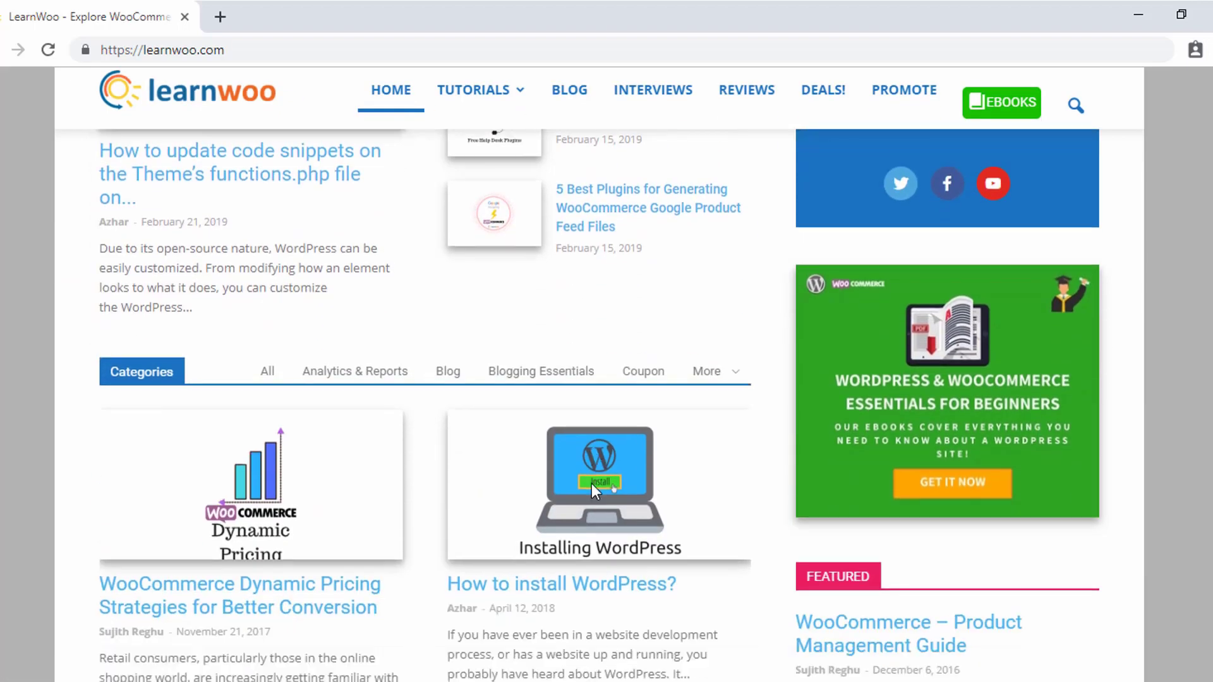
scroll(591, 484, "down", 4)
scroll(591, 485, "down", 2)
scroll(592, 482, "up", 4)
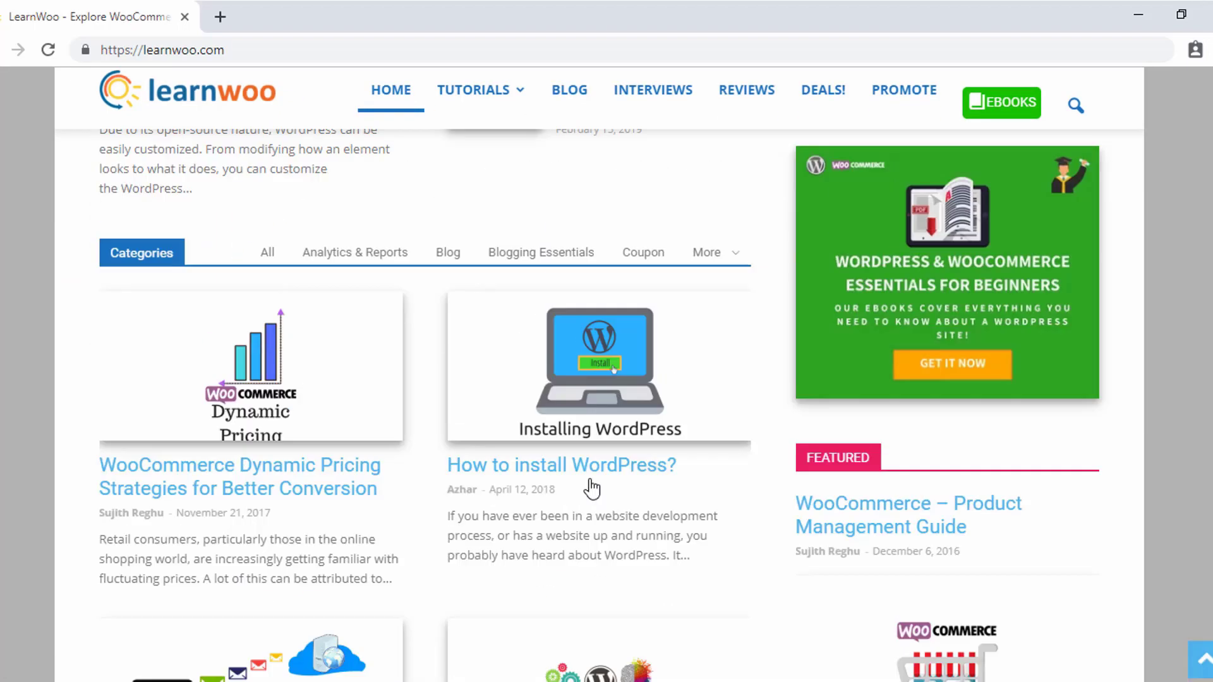
scroll(592, 482, "up", 4)
scroll(591, 481, "up", 4)
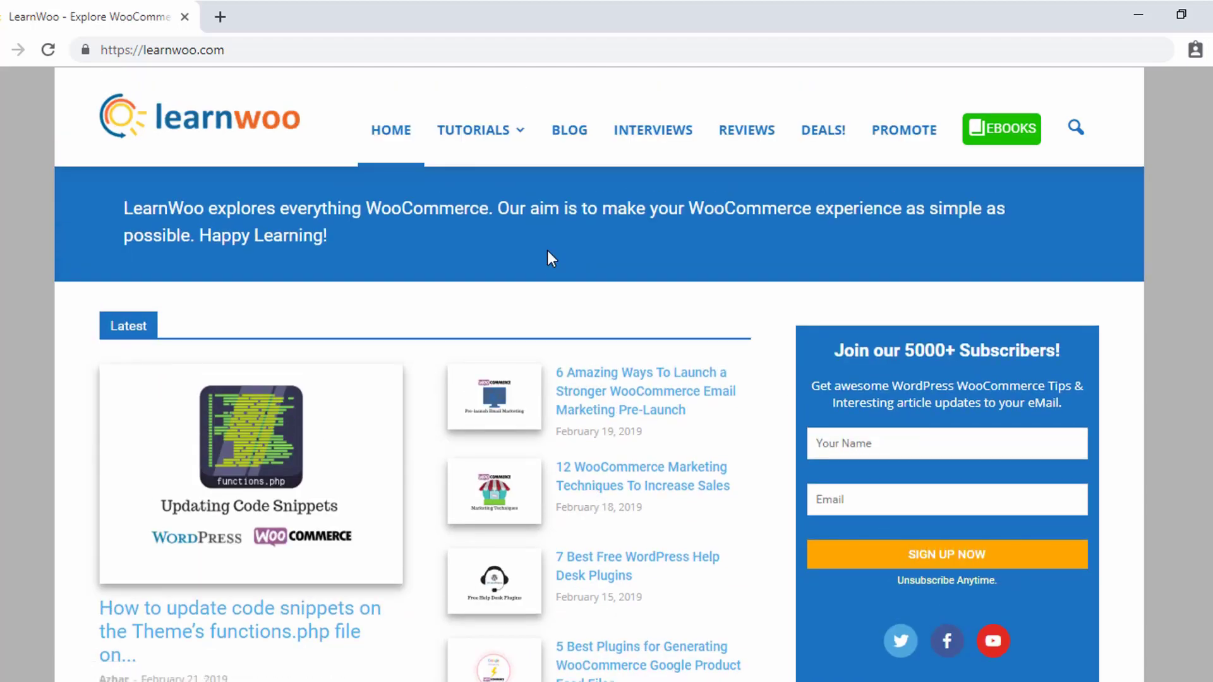